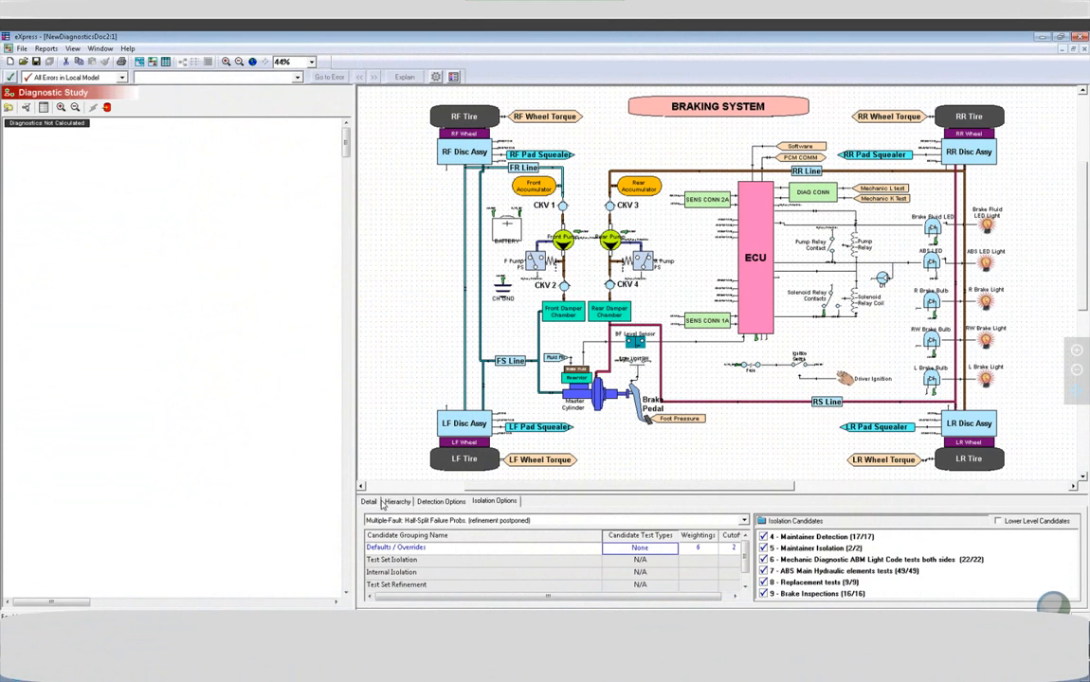
# Set the study hierarchy to include all levels, then collapse the ECU for a custom selection.
pyautogui.click(390, 501)
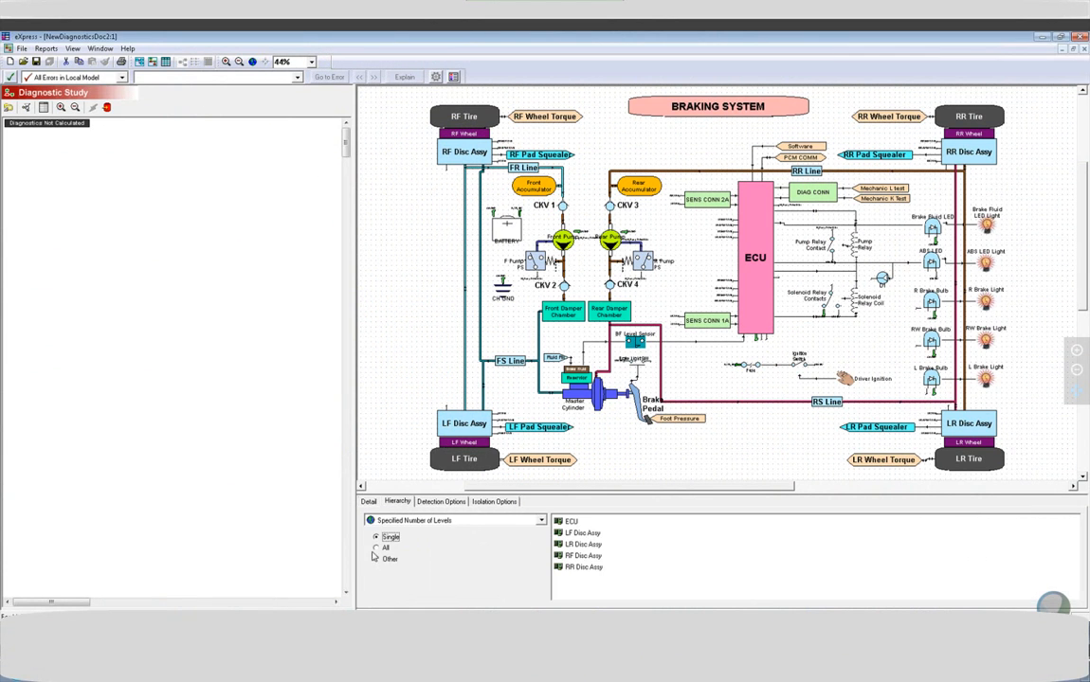
pyautogui.click(376, 548)
pyautogui.click(560, 522)
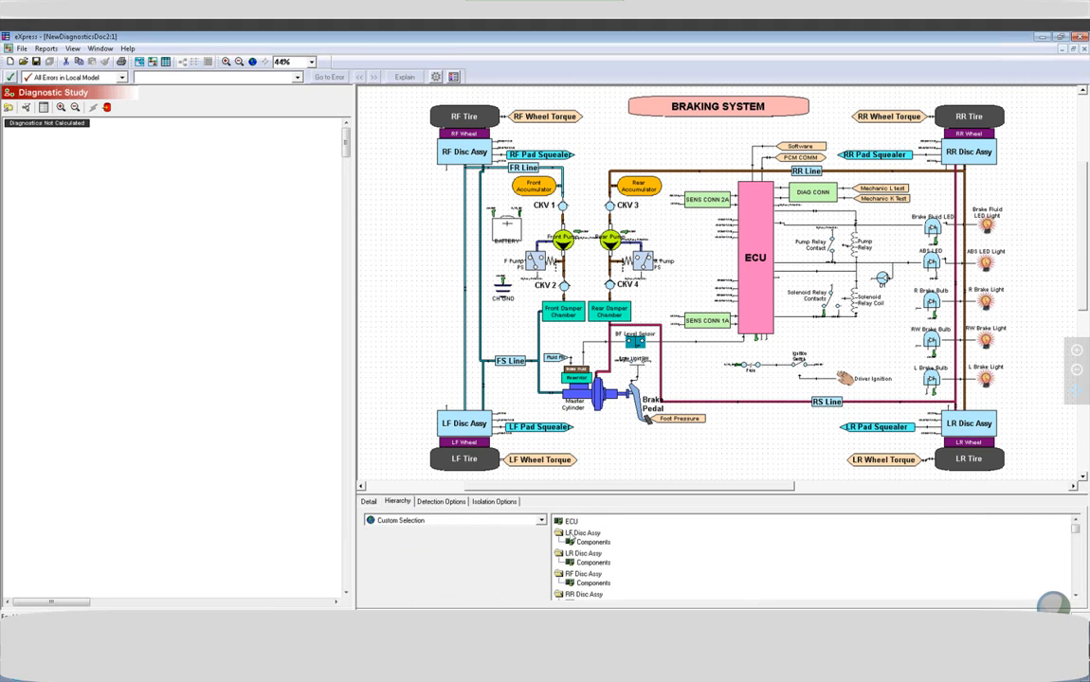
# Generate the diagnostic study with Update Design Data and Build Detection and Isolation, and close the processing status.
pyautogui.click(48, 123)
pyautogui.click(25, 107)
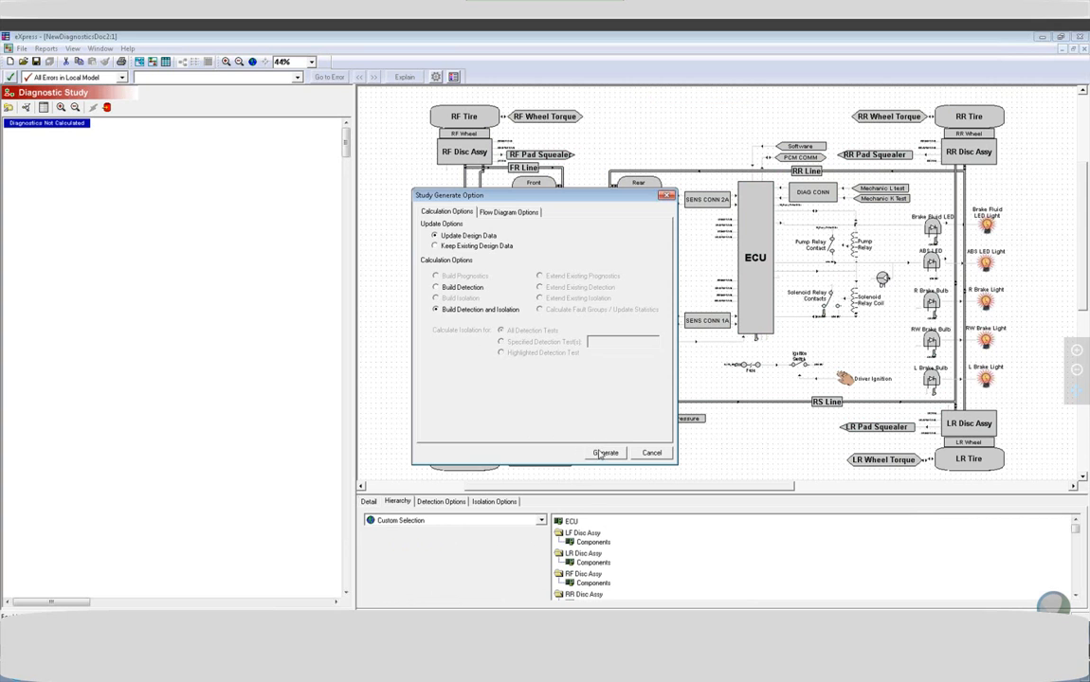
pyautogui.click(597, 451)
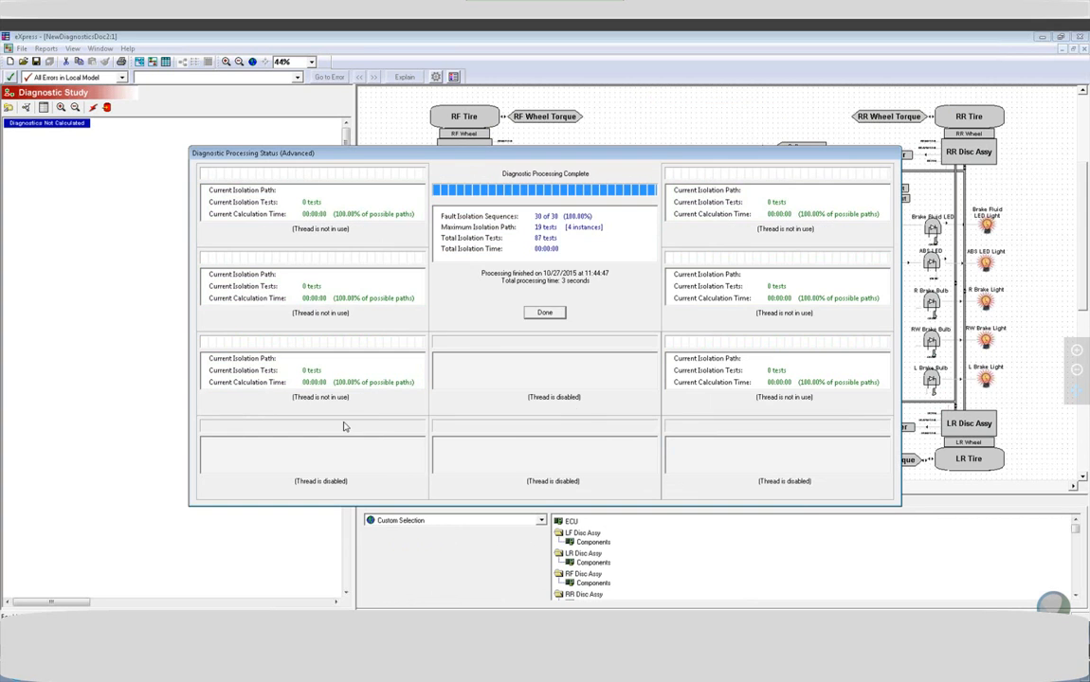
pyautogui.click(547, 314)
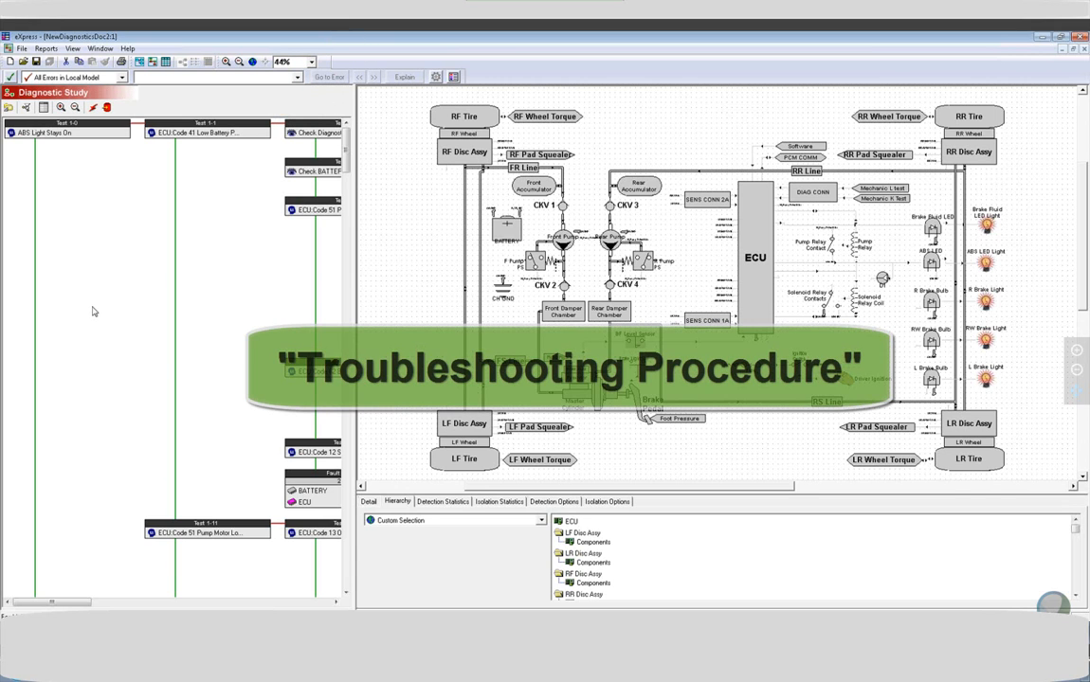
# Follow the pass outcome of Test 1-0 ABS Light Stays On to Test 2-0, then its fail outcome to Test 1-1.
pyautogui.click(89, 141)
pyautogui.press('Down')
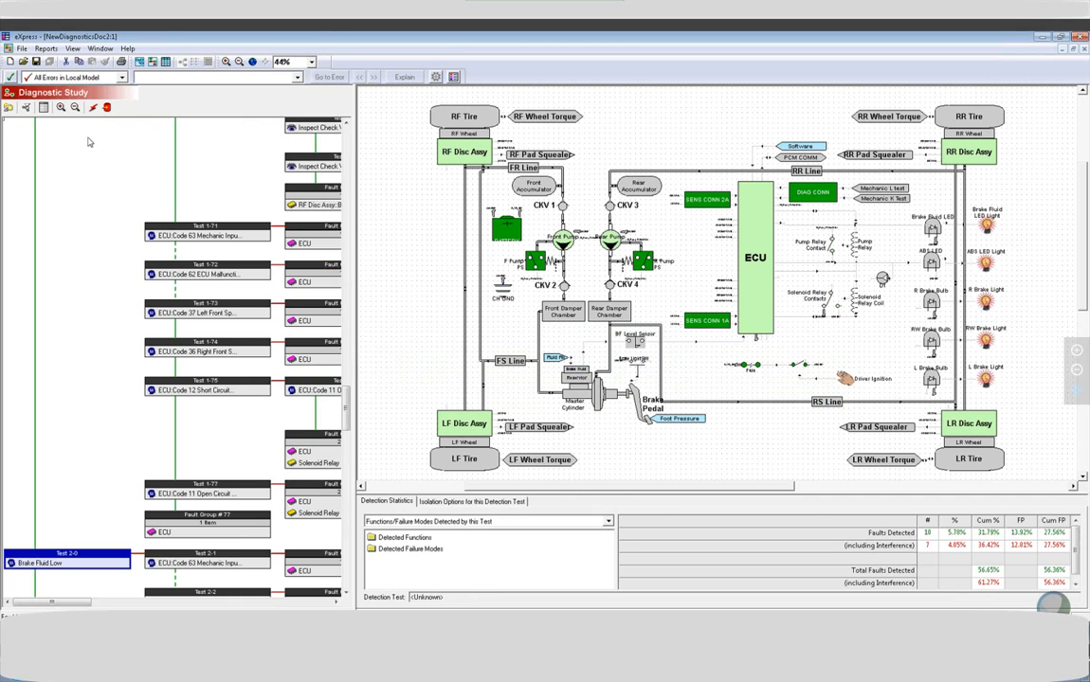
pyautogui.press('Up')
pyautogui.press('Right')
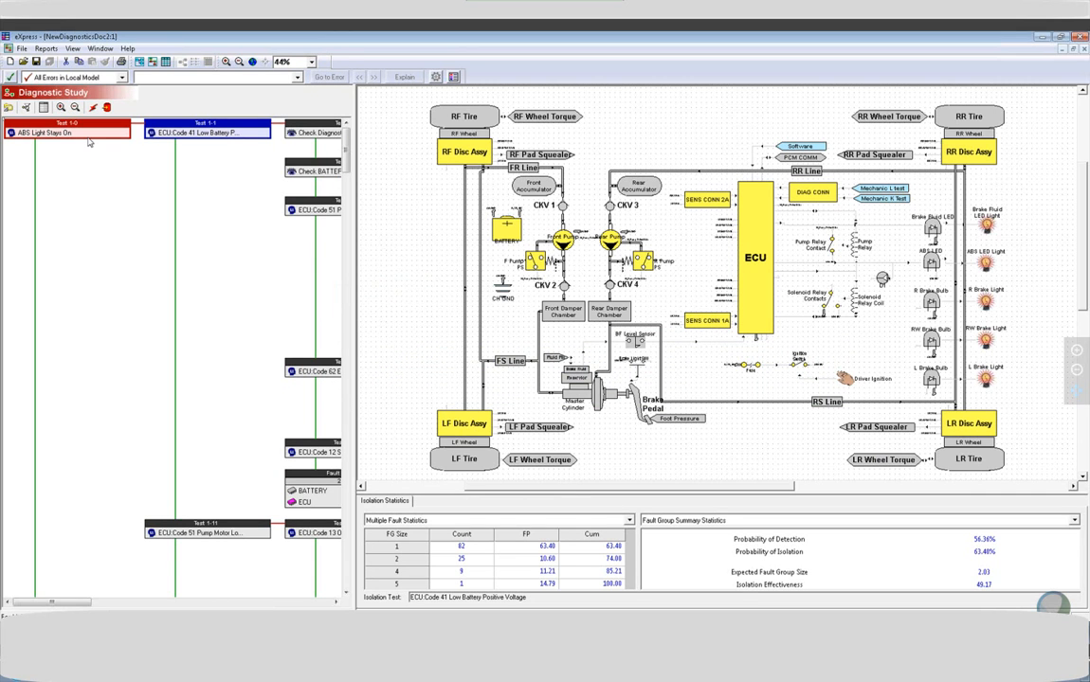
# Trace the failed-test path from Test 1-0 ABS Light Stays On to Fault Group #0 and return to Test 1-0.
pyautogui.click(89, 139)
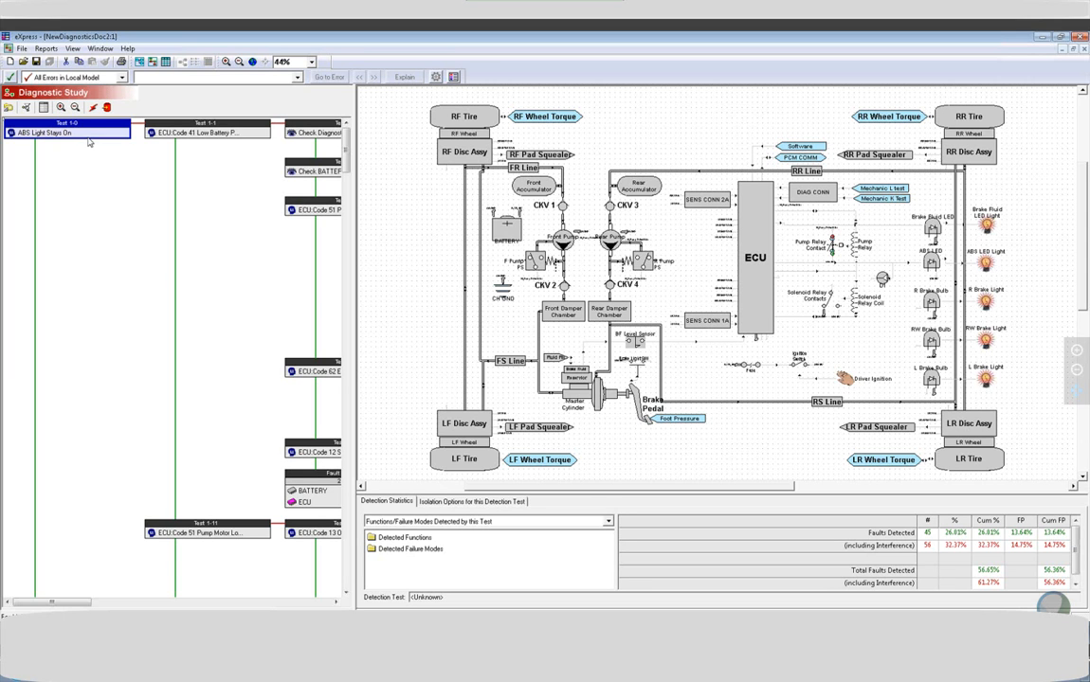
pyautogui.press('Right')
pyautogui.press('Right')
pyautogui.press('Right')
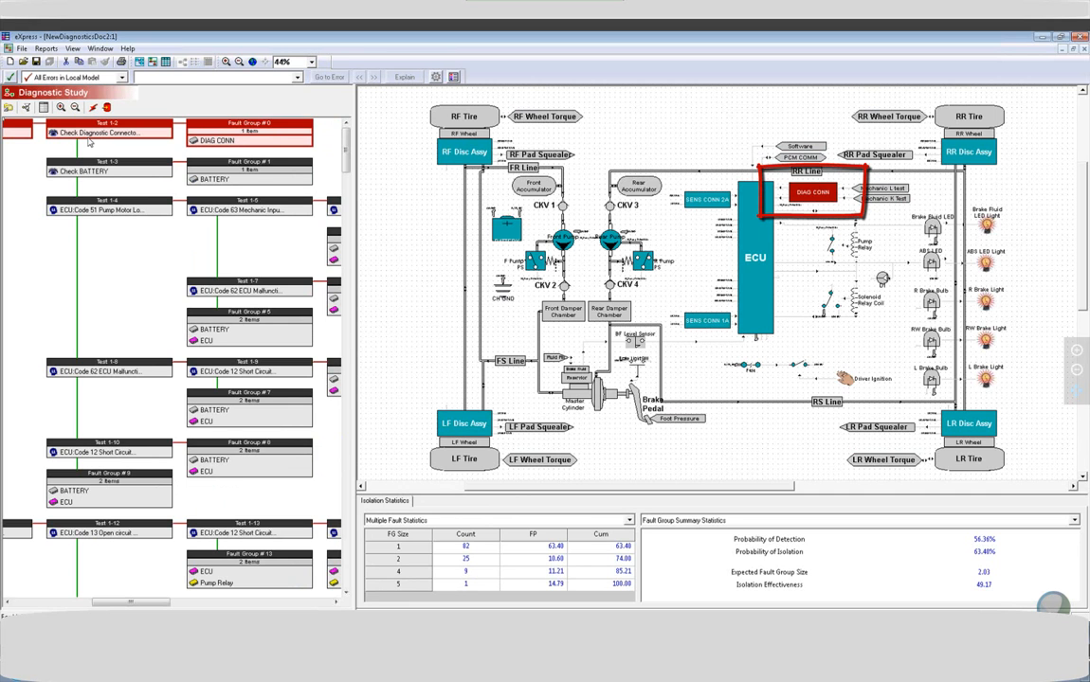
pyautogui.press('Left')
pyautogui.press('Left')
pyautogui.press('Left')
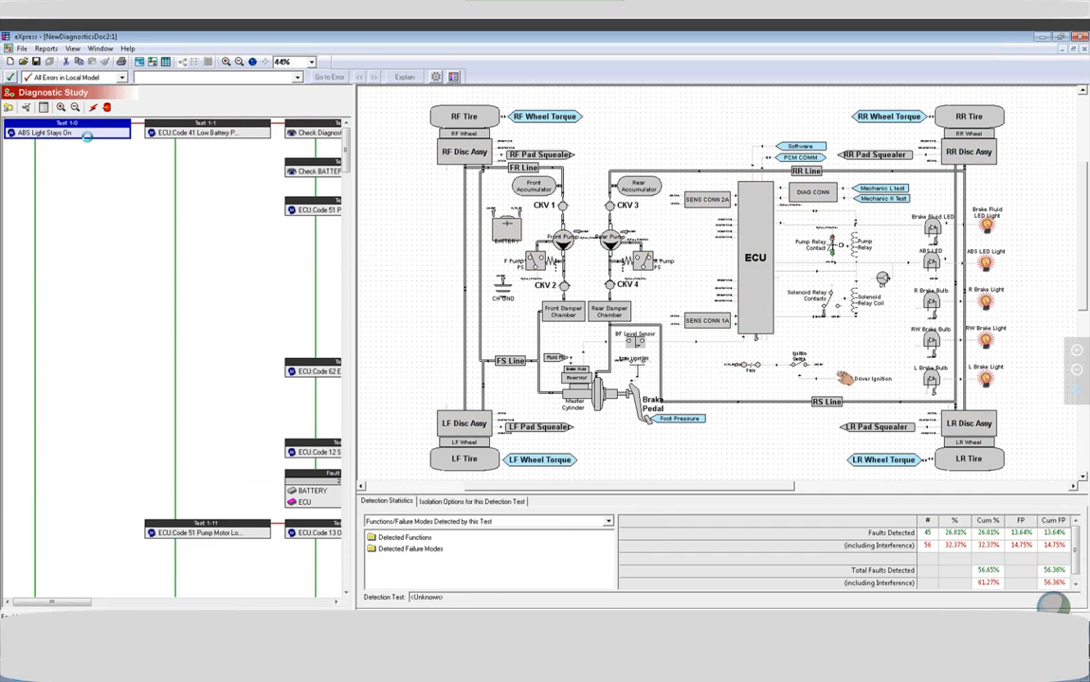
# Trace the path from Test 1-0 through a passed Test 1-1 and failed Test 1-11 towards Fault Group #10.
pyautogui.press('Right')
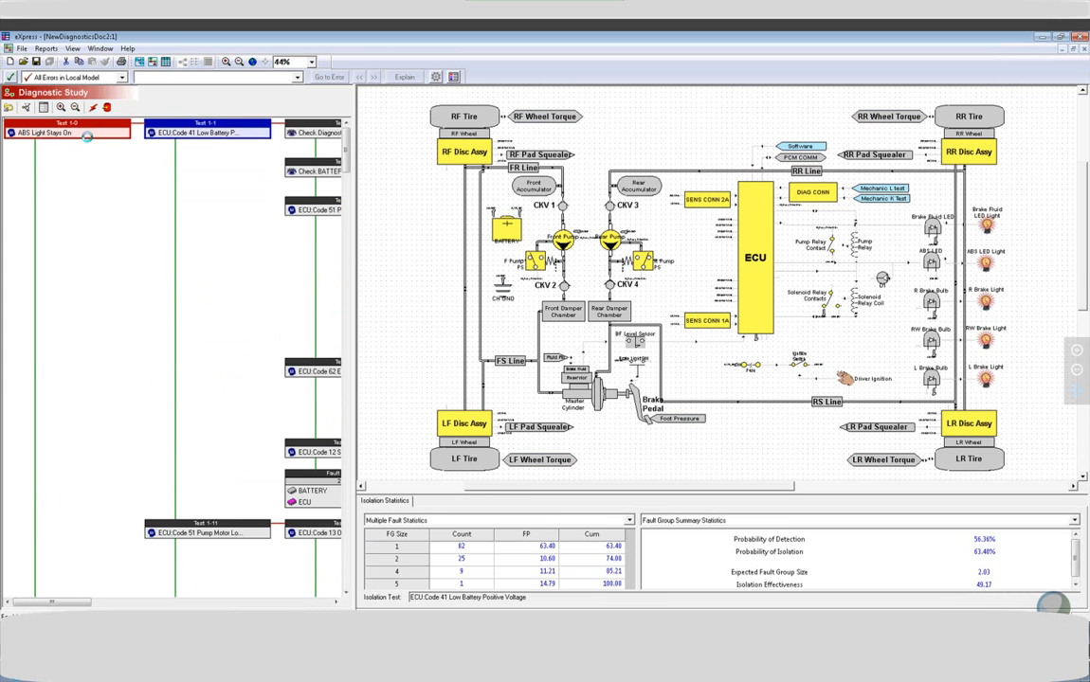
pyautogui.press('Down')
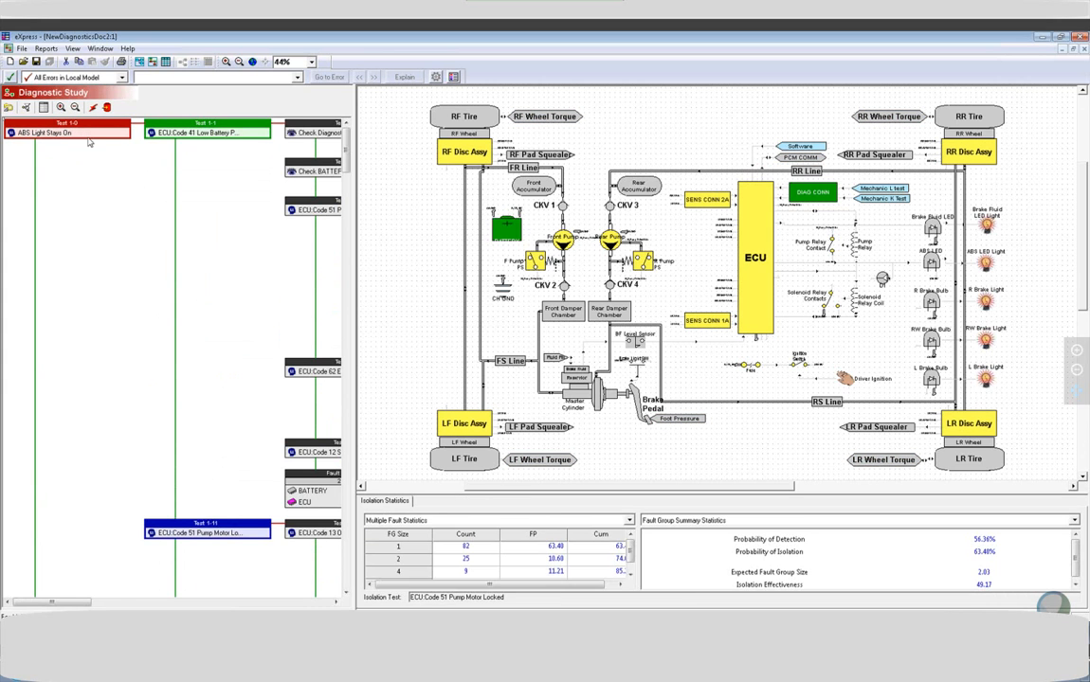
pyautogui.press('Right')
pyautogui.press('Right')
pyautogui.press('Right')
pyautogui.press('Right')
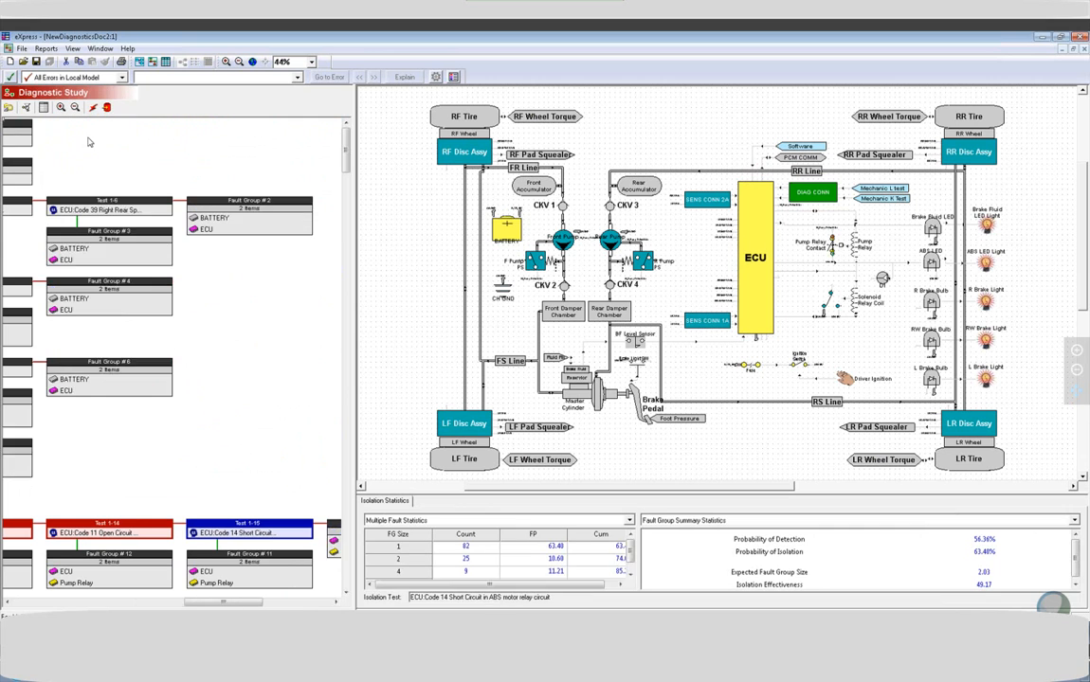
# Examine the ECU and relay area of the braking diagram up close, then restore the full diagram and the start of the flow diagram.
pyautogui.moveTo(865, 371); pyautogui.dragTo(881, 361)
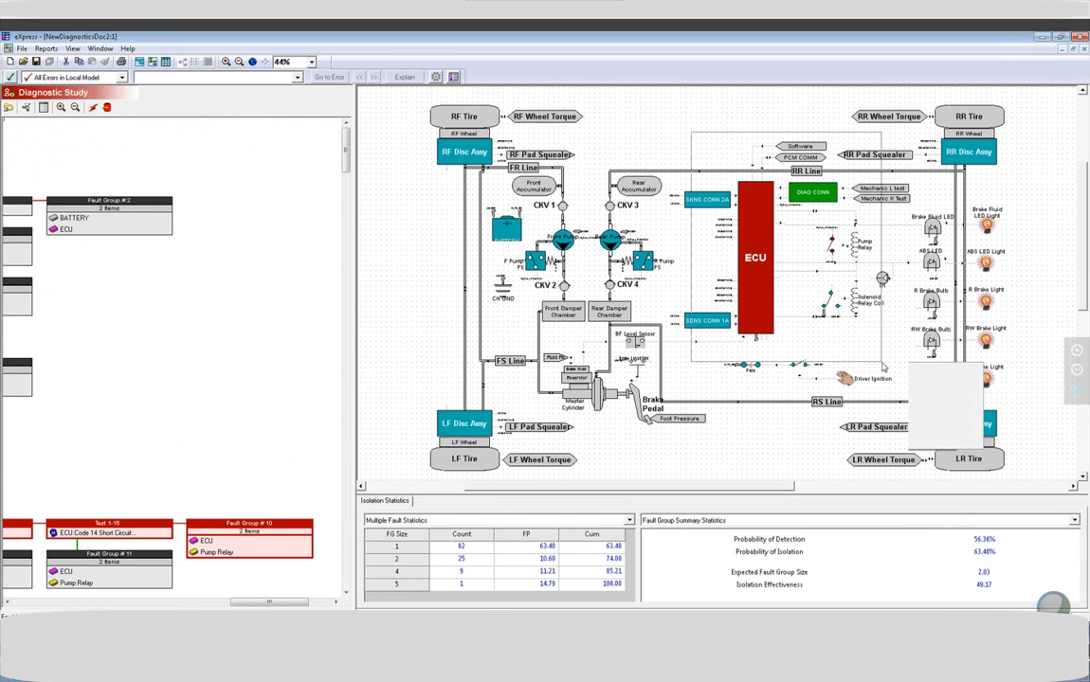
pyautogui.click(917, 440)
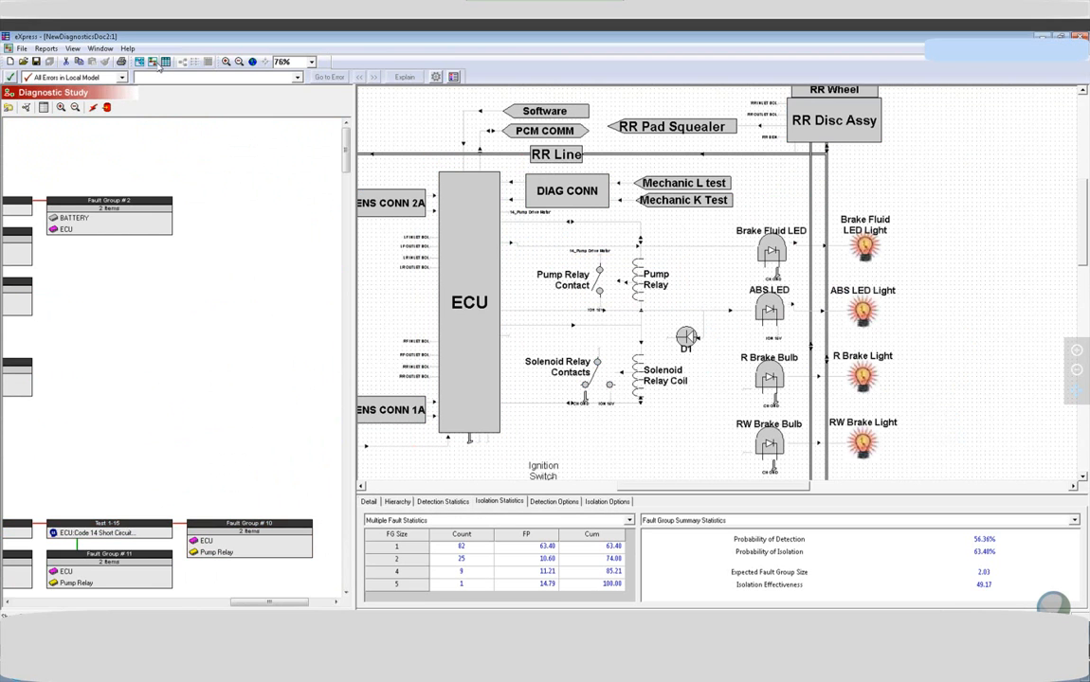
pyautogui.click(252, 63)
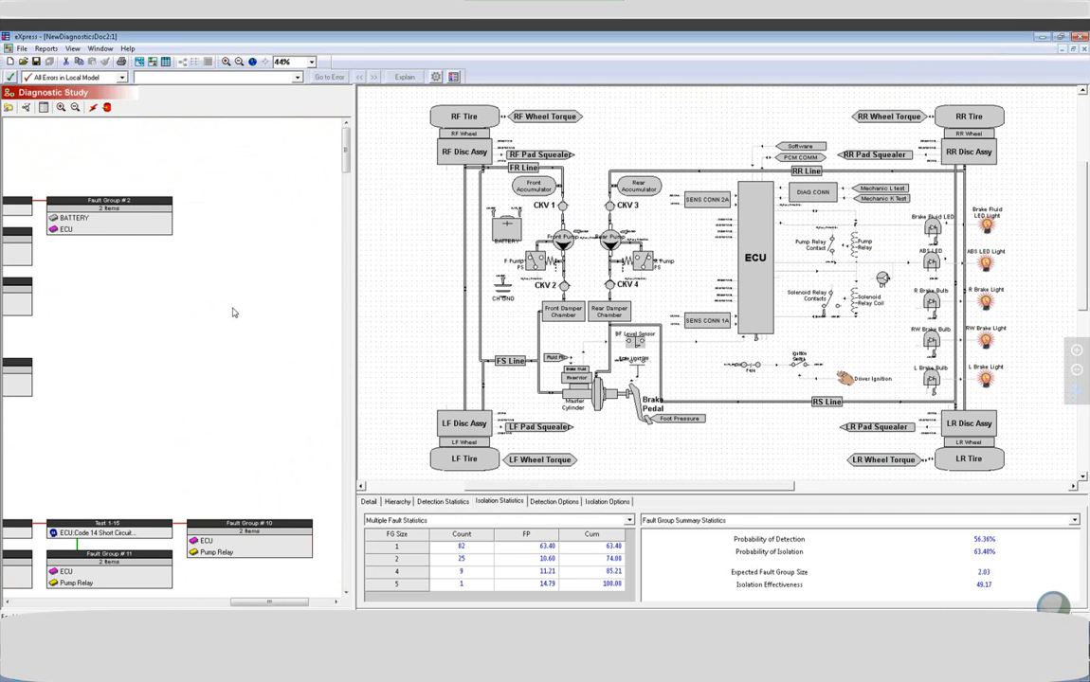
pyautogui.moveTo(269, 601); pyautogui.dragTo(24, 572)
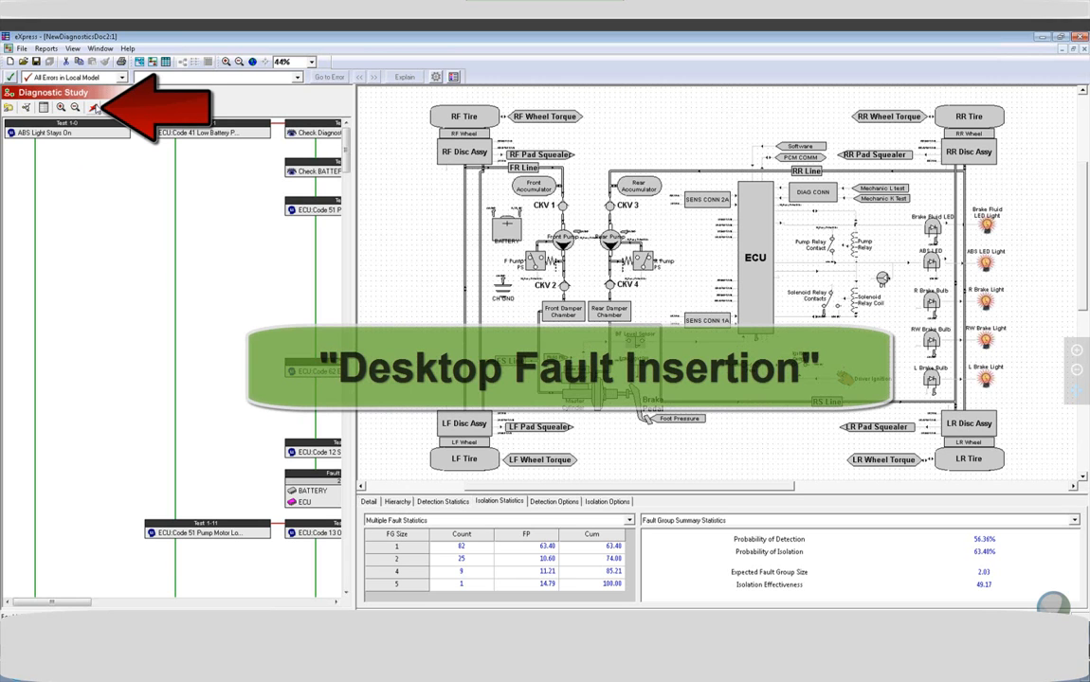
# Start a Desktop Fault Insertion session and insert the Brake Pedal's Pedal Linkage Failure.
pyautogui.click(94, 107)
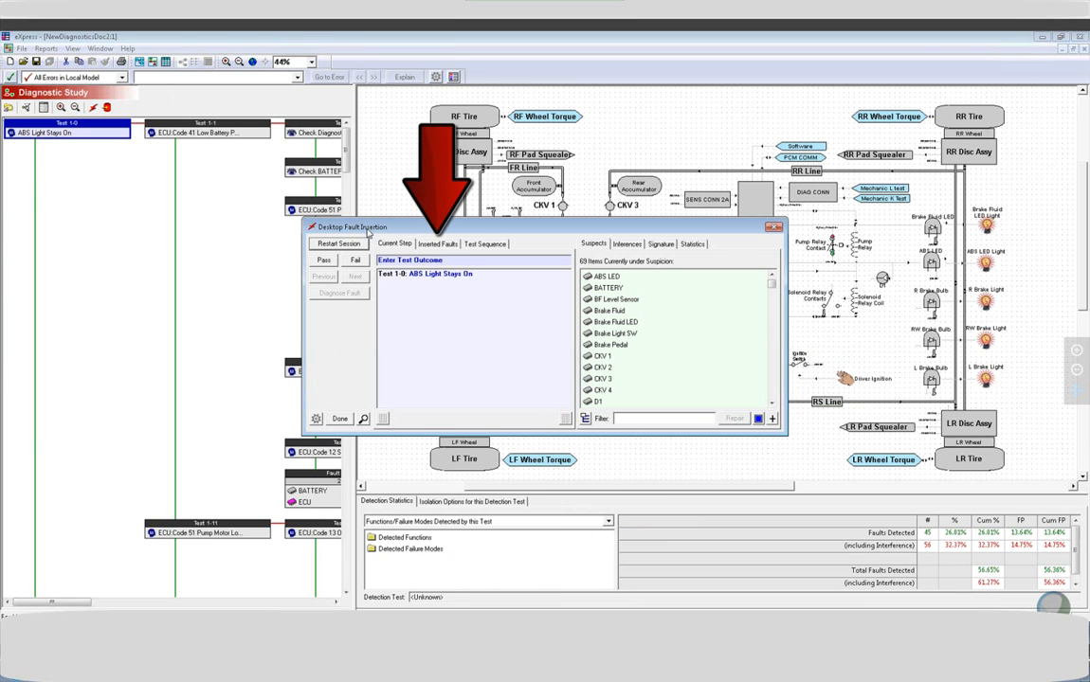
pyautogui.click(441, 244)
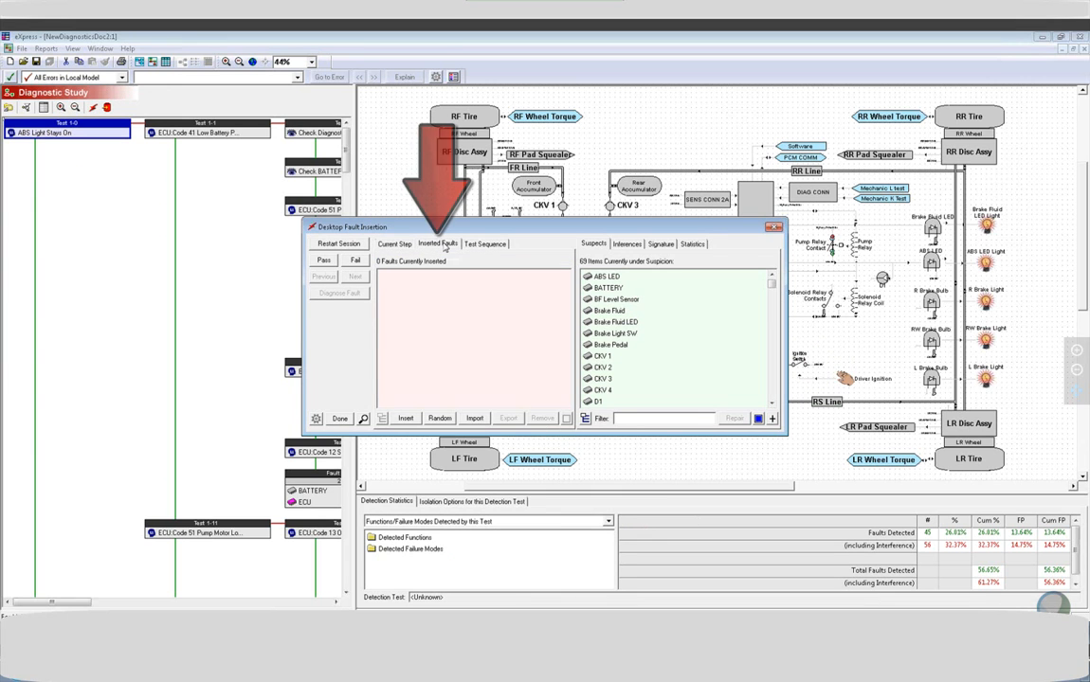
pyautogui.click(405, 419)
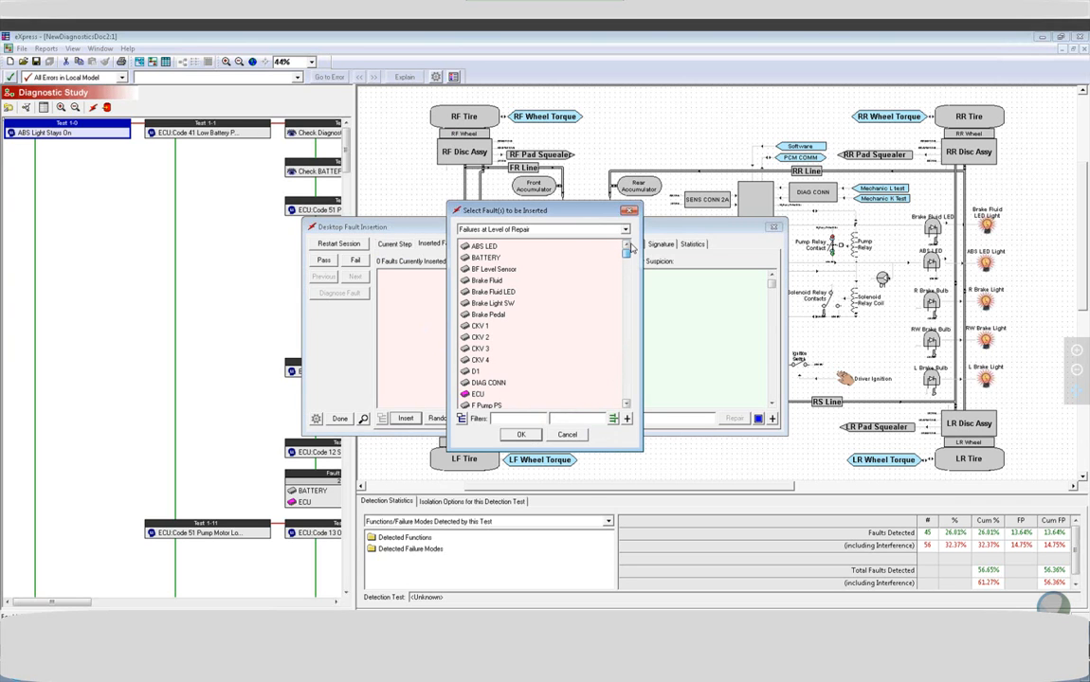
pyautogui.click(466, 315)
pyautogui.click(479, 324)
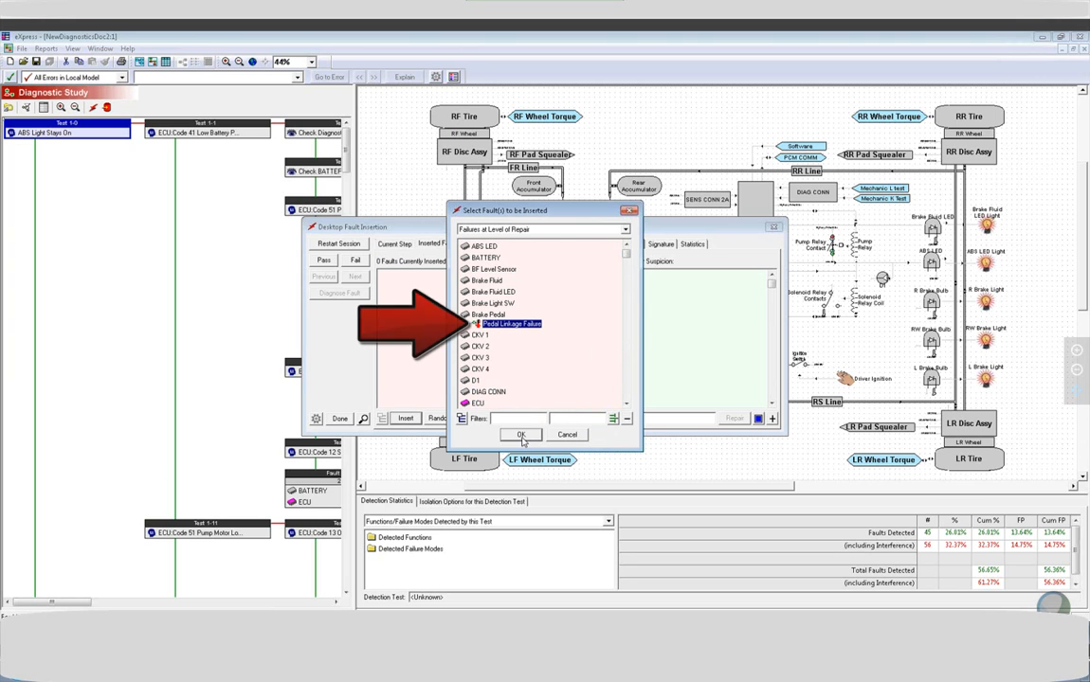
pyautogui.click(520, 434)
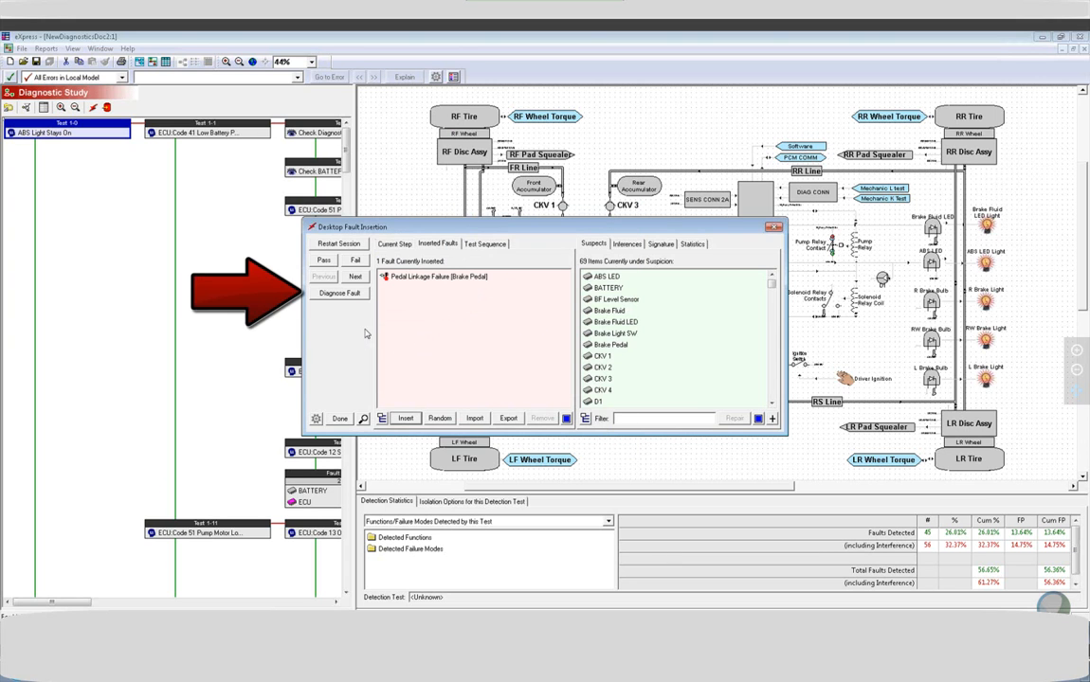
# Diagnose the inserted pedal linkage fault and review the session's test sequence.
pyautogui.click(337, 294)
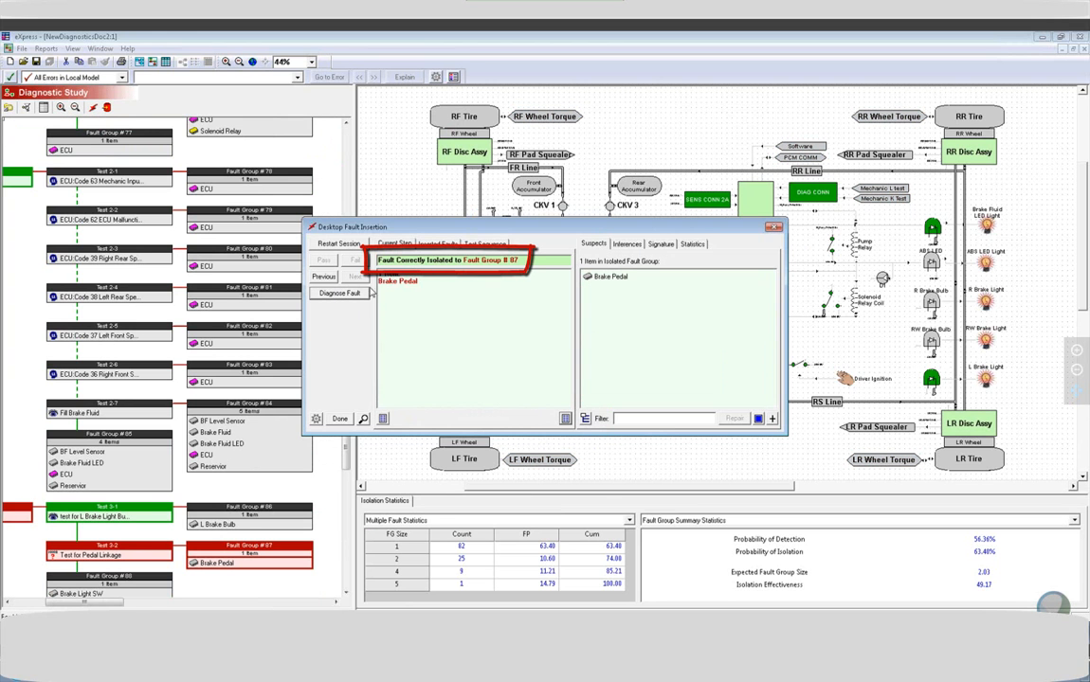
pyautogui.moveTo(410, 232); pyautogui.dragTo(577, 223)
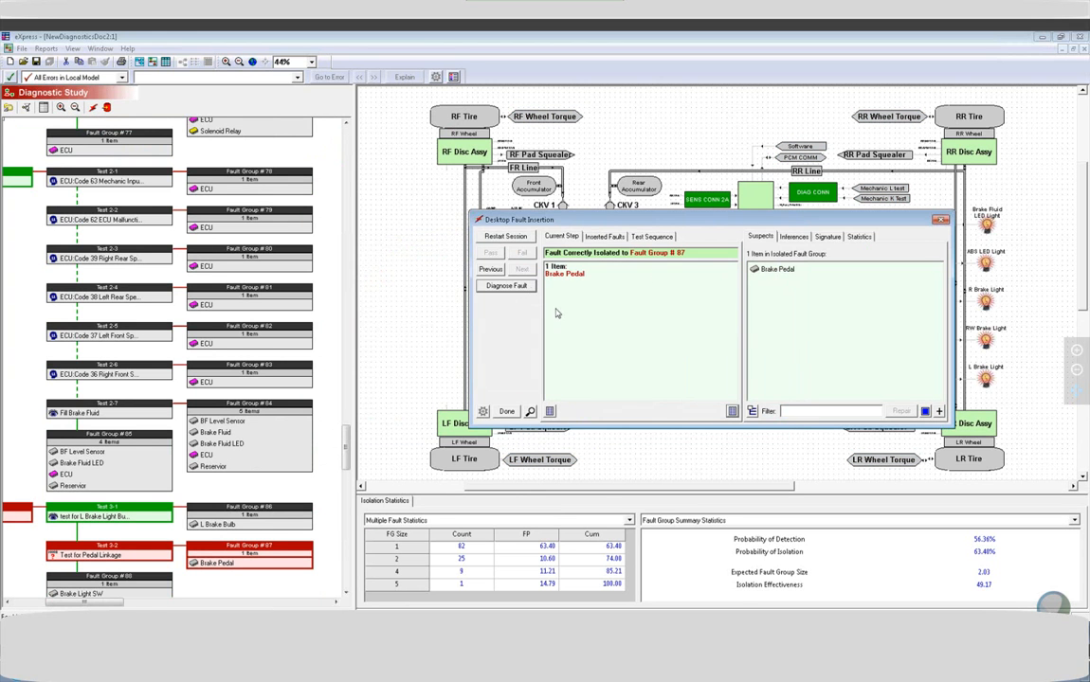
pyautogui.click(647, 236)
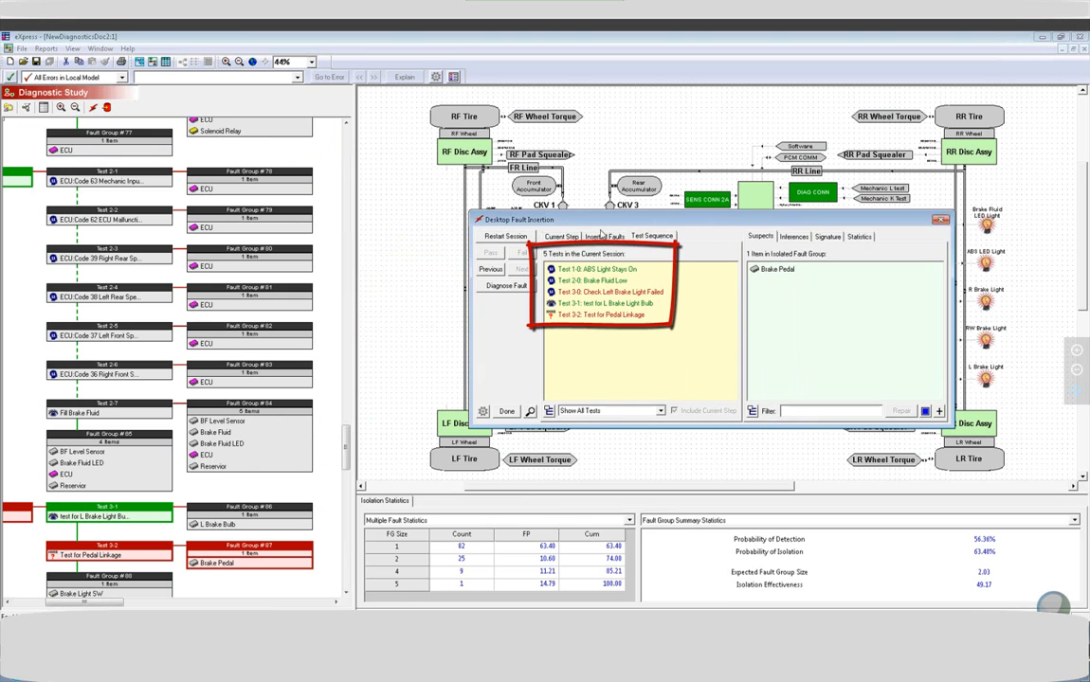
pyautogui.moveTo(593, 222); pyautogui.dragTo(530, 234)
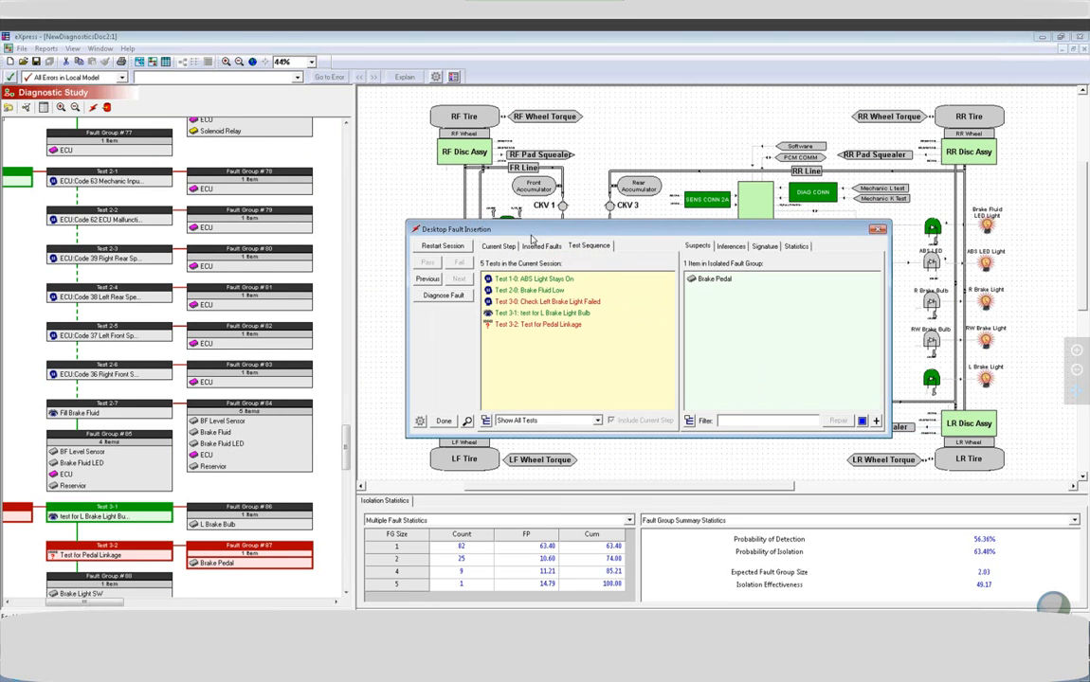
# Review the diagnosed fault's test signature and its inferences on secondary suspects.
pyautogui.click(754, 247)
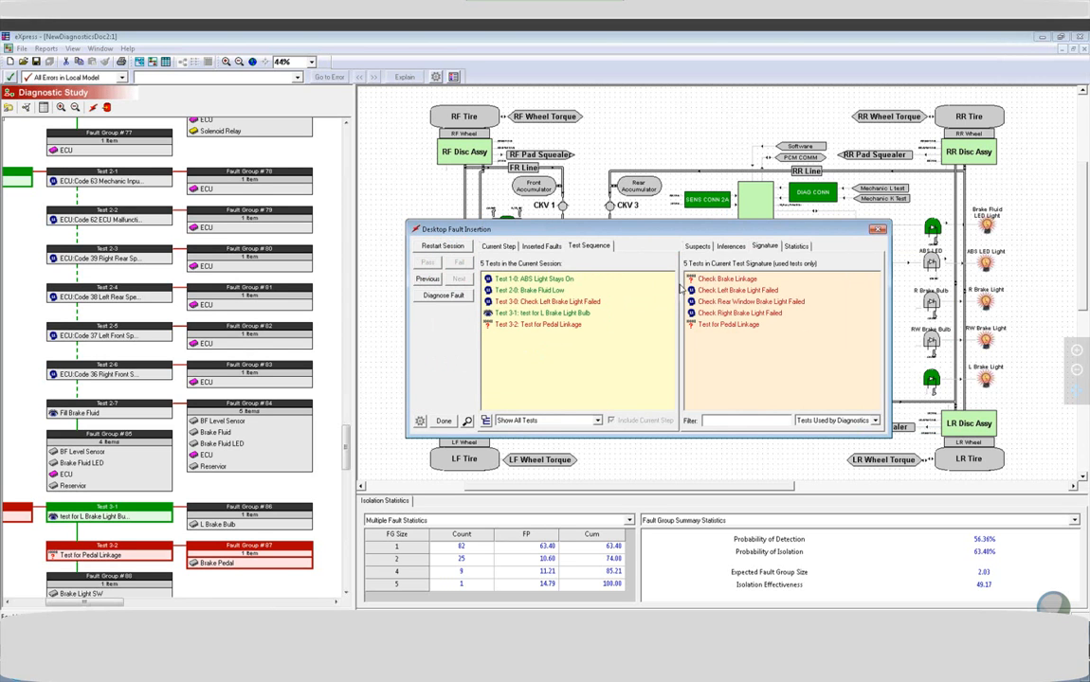
pyautogui.click(730, 247)
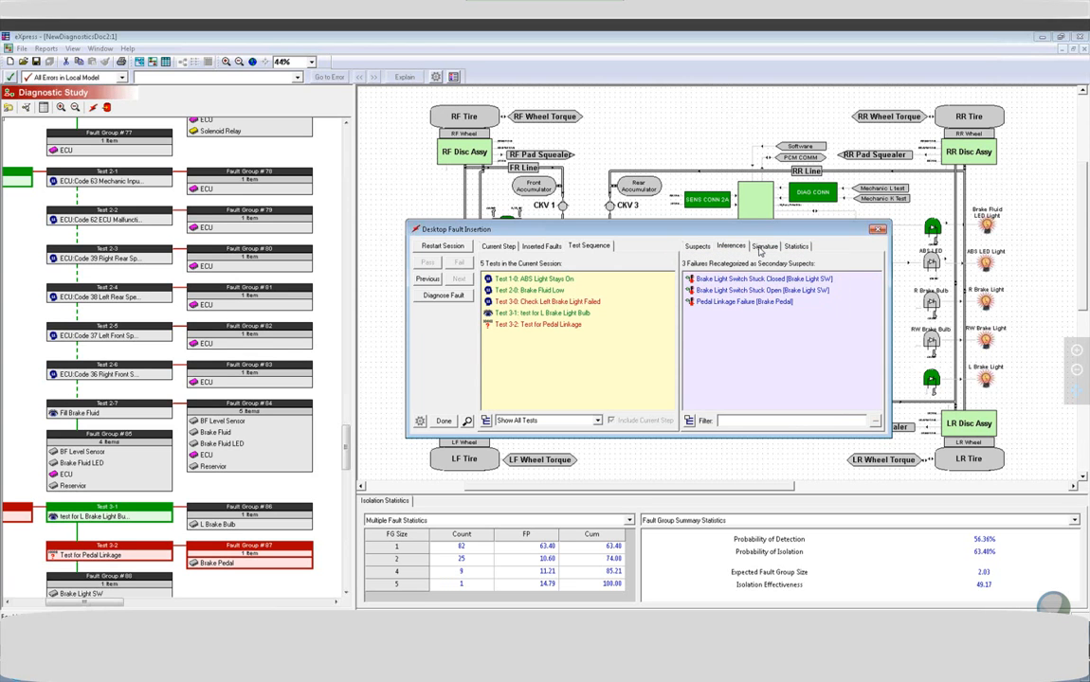
pyautogui.click(760, 248)
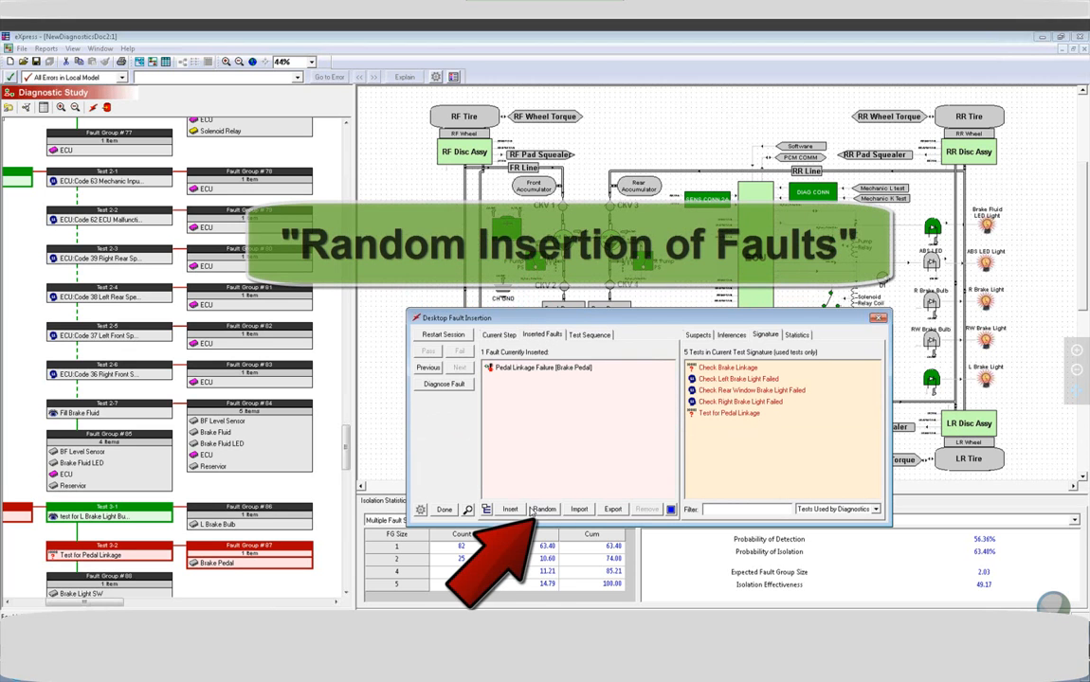
# Insert random faults and check the Maximum Random Faults setting in the fault insertion options.
pyautogui.click(542, 510)
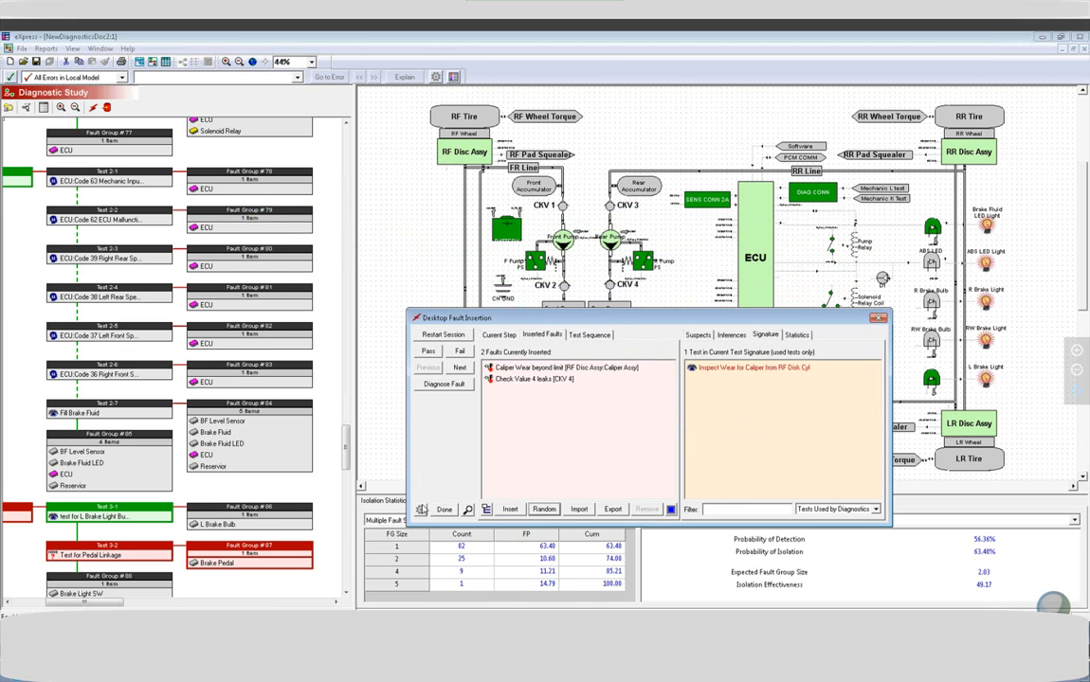
pyautogui.click(421, 510)
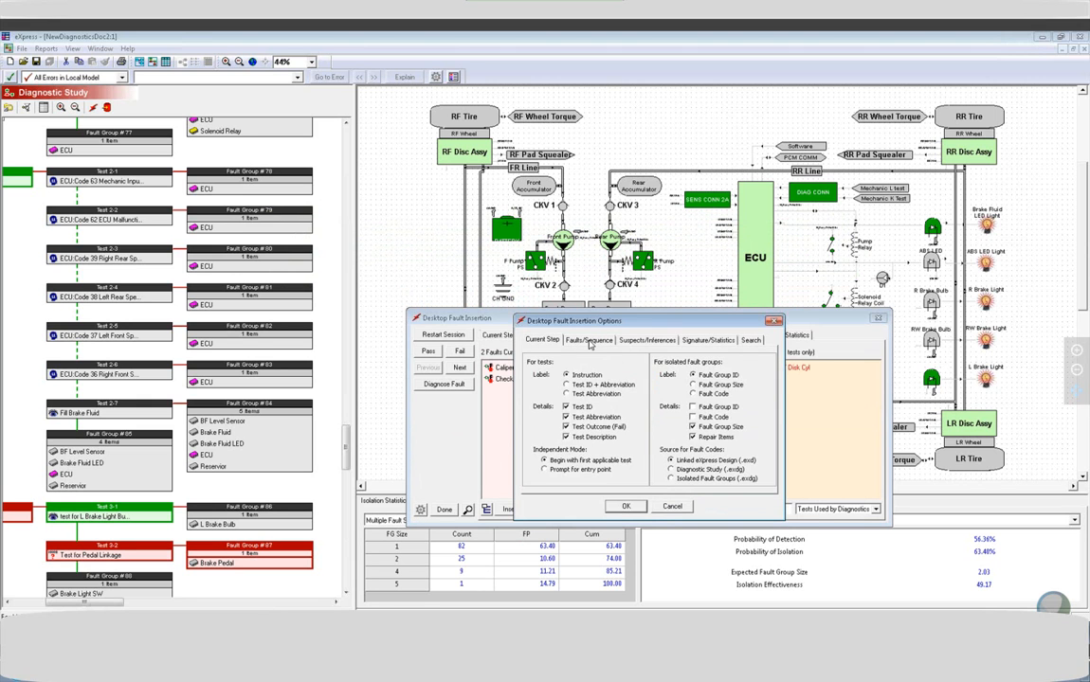
pyautogui.click(589, 341)
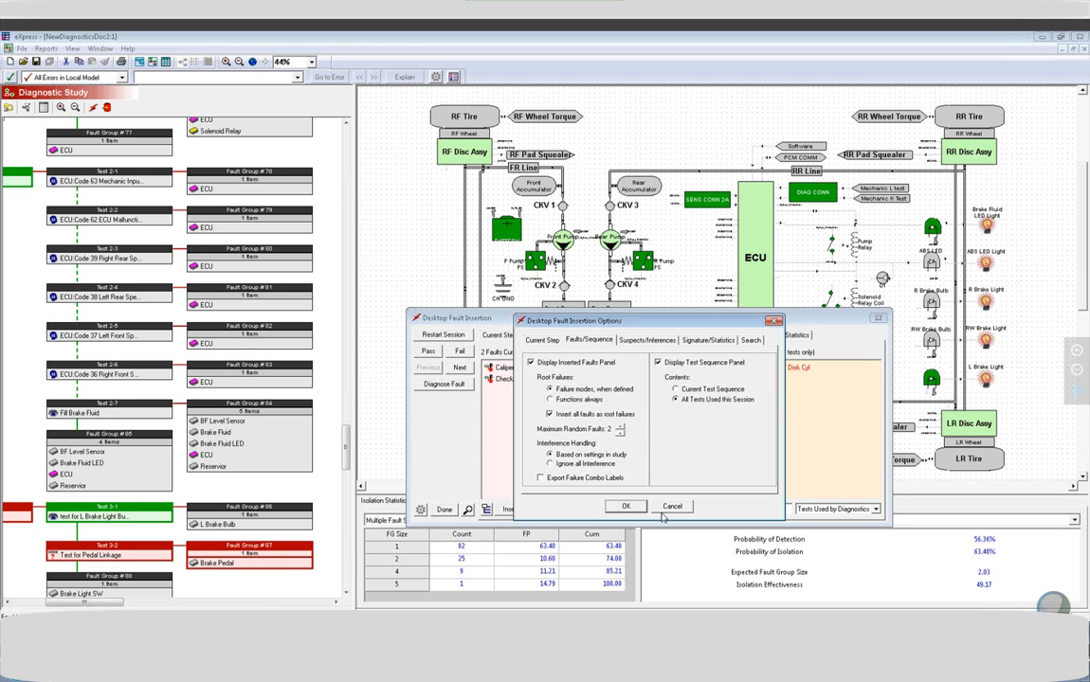
pyautogui.click(616, 507)
# Replace the inserted faults with new random ones until CKV 1 and the LF caliper assembly are affected, and diagnose them.
pyautogui.click(544, 510)
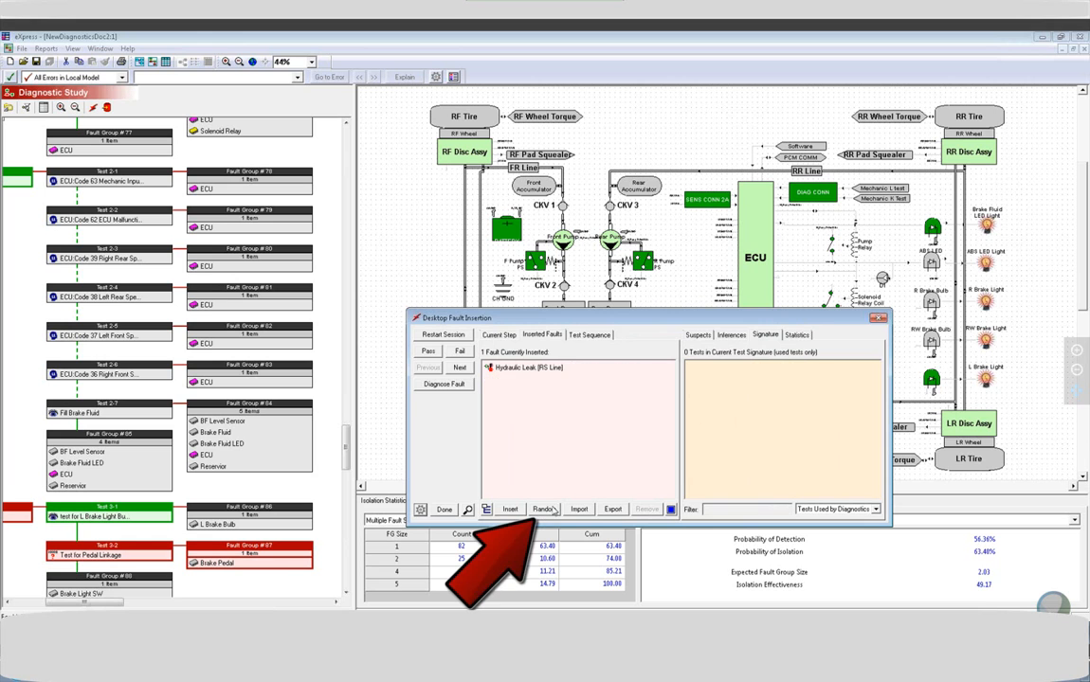
pyautogui.click(544, 510)
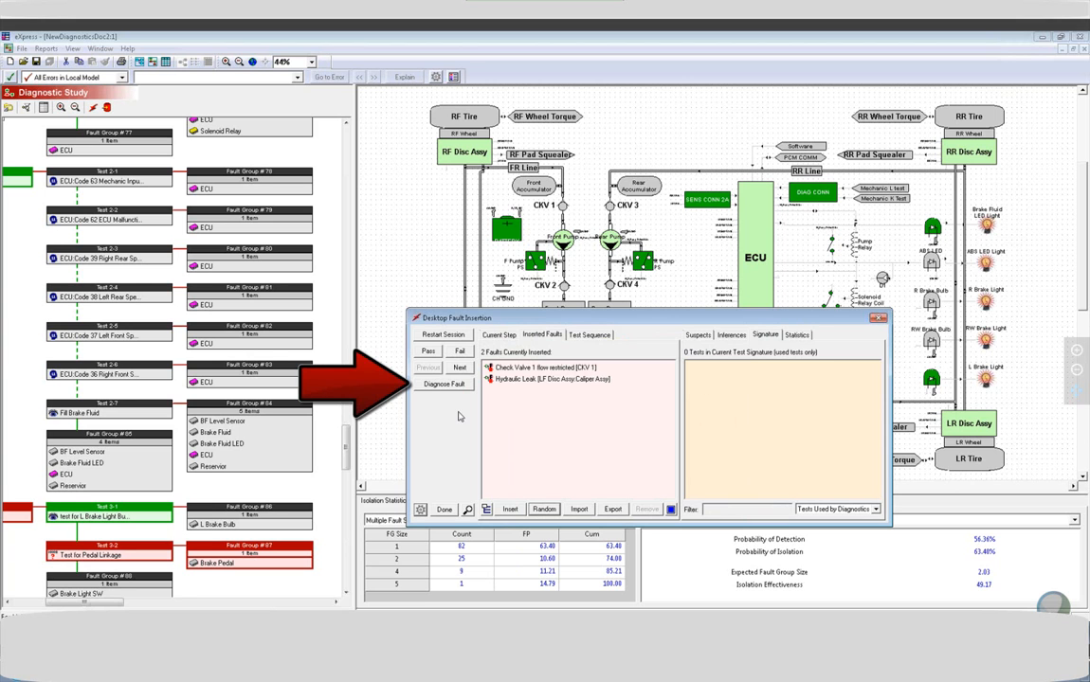
pyautogui.click(444, 384)
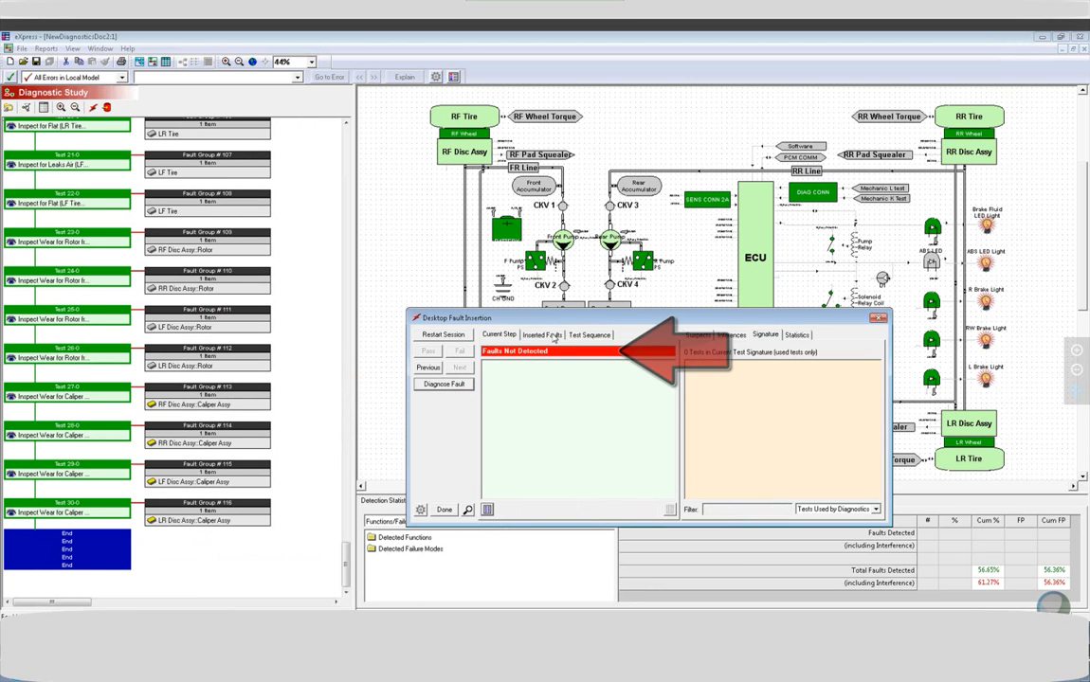
# Replace the inserted faults with a random RR OUTLET SOL failure in the ECU, diagnose it, and review the session's test sequence.
pyautogui.click(555, 336)
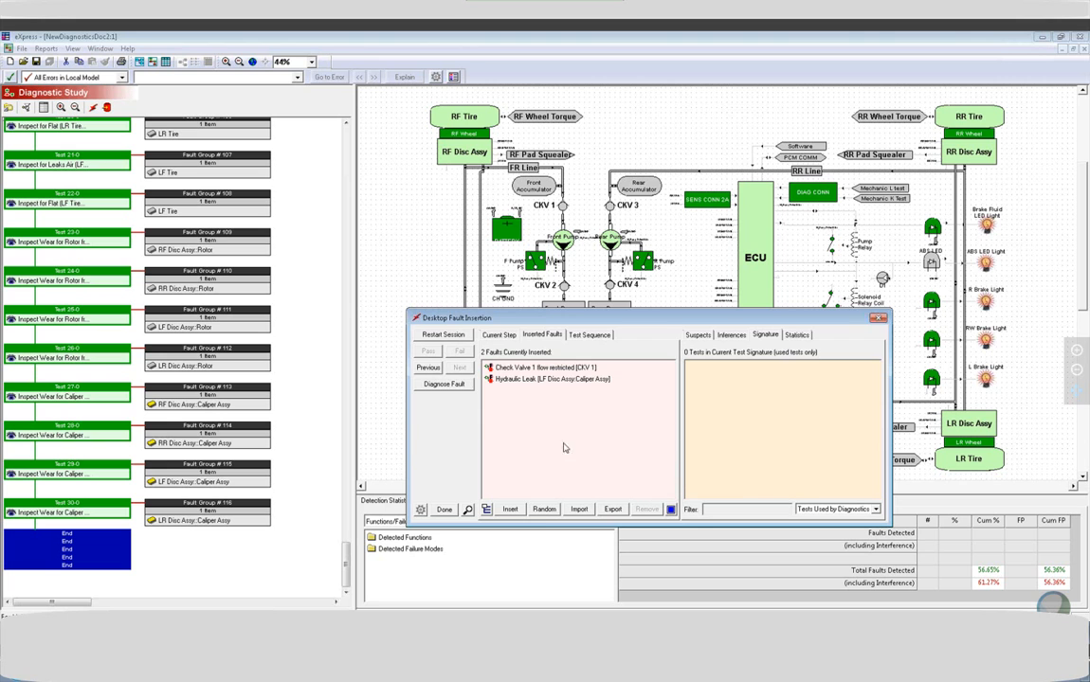
pyautogui.click(543, 510)
pyautogui.click(777, 413)
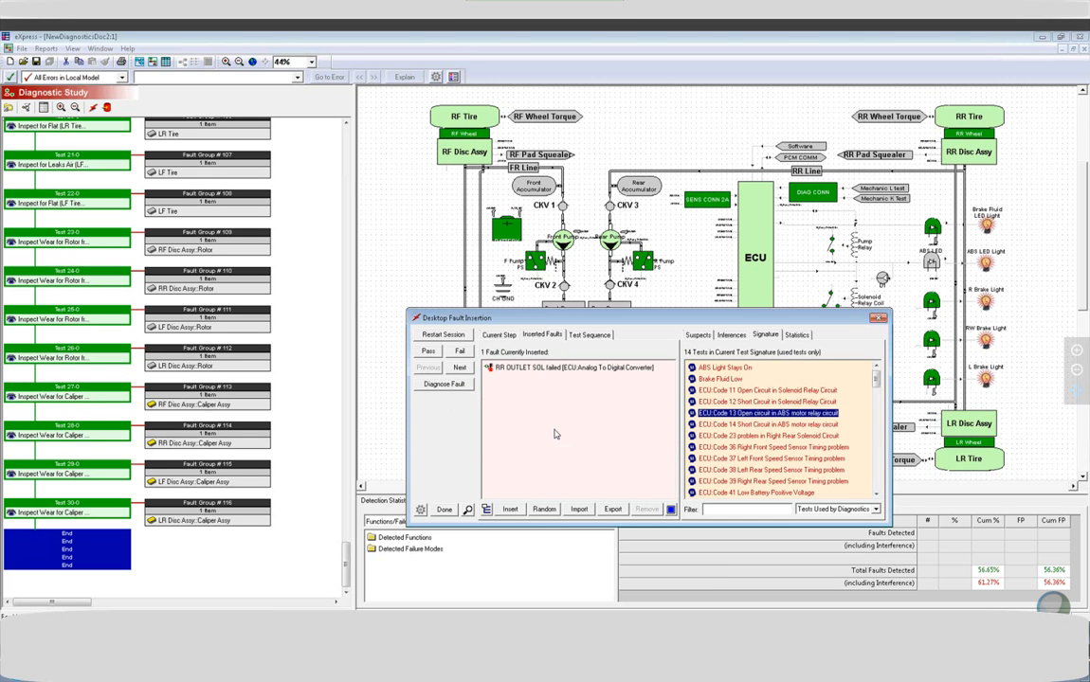
pyautogui.click(444, 384)
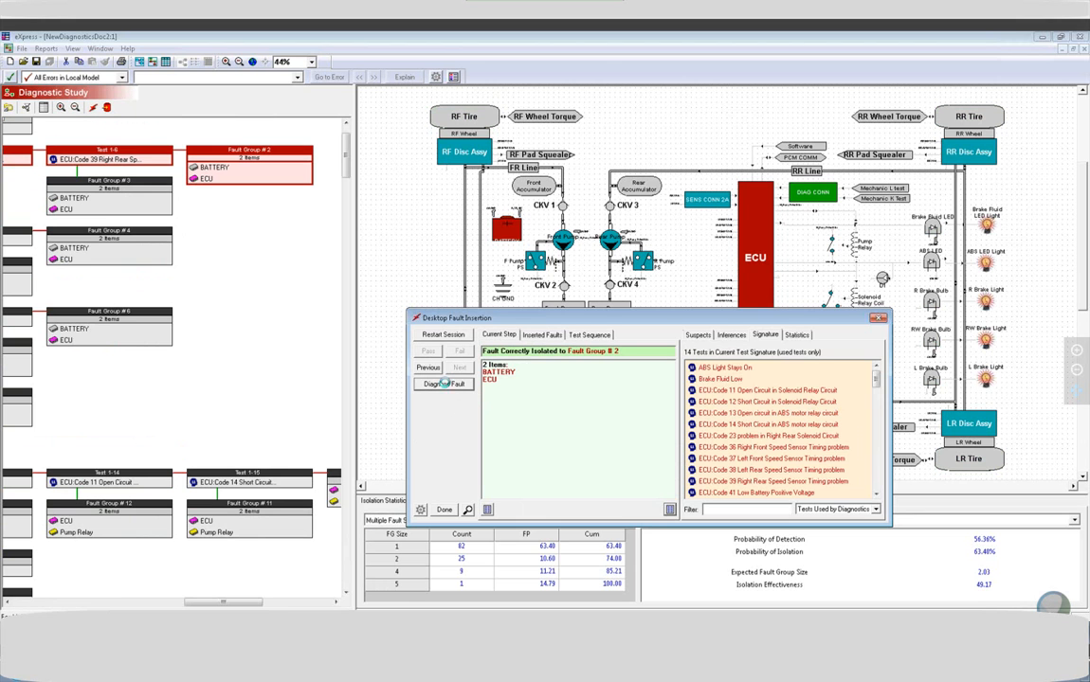
pyautogui.click(589, 337)
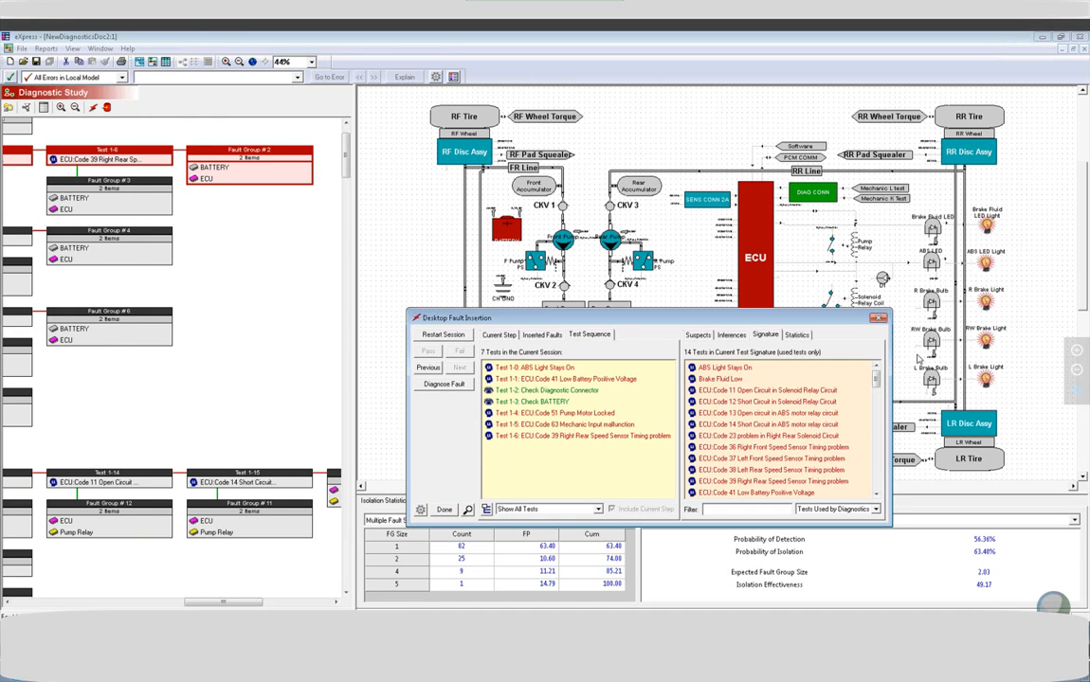
pyautogui.moveTo(875, 382)
pyautogui.mouseDown()
pyautogui.moveTo(876, 449)
pyautogui.moveTo(875, 345)
pyautogui.mouseUp()
# Insert new random faults affecting the RF Disc Assy's brake valves and pads, and diagnose them.
pyautogui.click(541, 335)
pyautogui.click(543, 511)
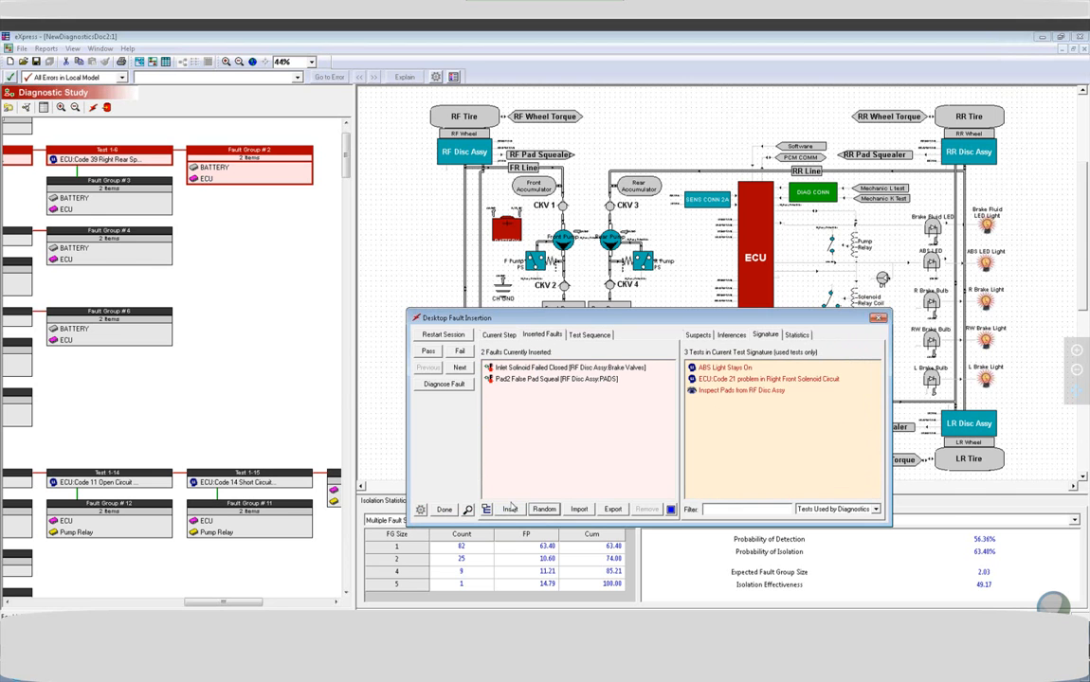
pyautogui.click(434, 385)
pyautogui.click(605, 442)
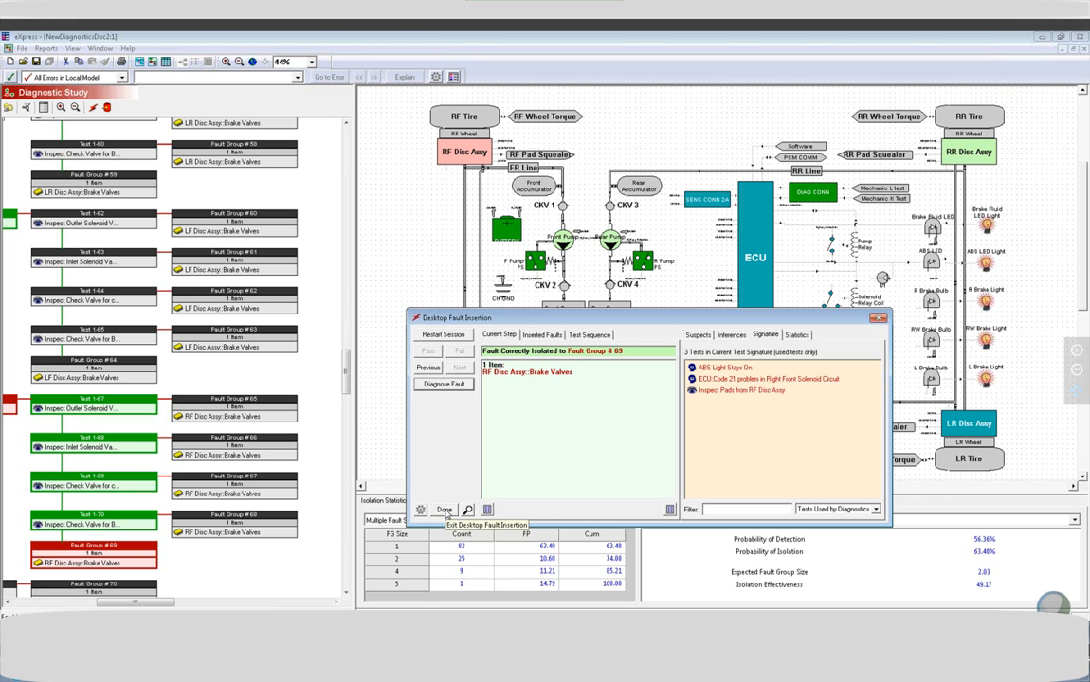
# Show the diagnosed session's test sequence and step backward through it to the first test, ABS Light Stays On.
pyautogui.click(589, 335)
pyautogui.click(421, 370)
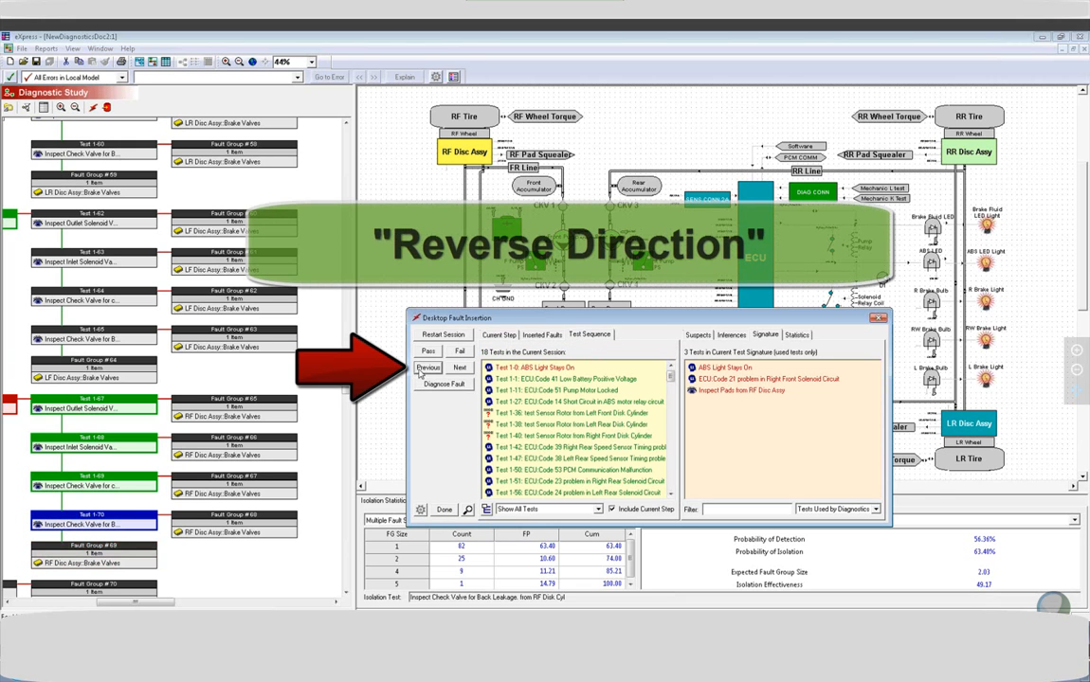
pyautogui.click(421, 369)
pyautogui.click(422, 370)
pyautogui.click(422, 370)
pyautogui.click(421, 369)
pyautogui.click(422, 370)
pyautogui.click(422, 370)
pyautogui.click(421, 369)
pyautogui.click(421, 370)
pyautogui.click(422, 370)
pyautogui.click(421, 370)
pyautogui.click(421, 370)
pyautogui.click(422, 370)
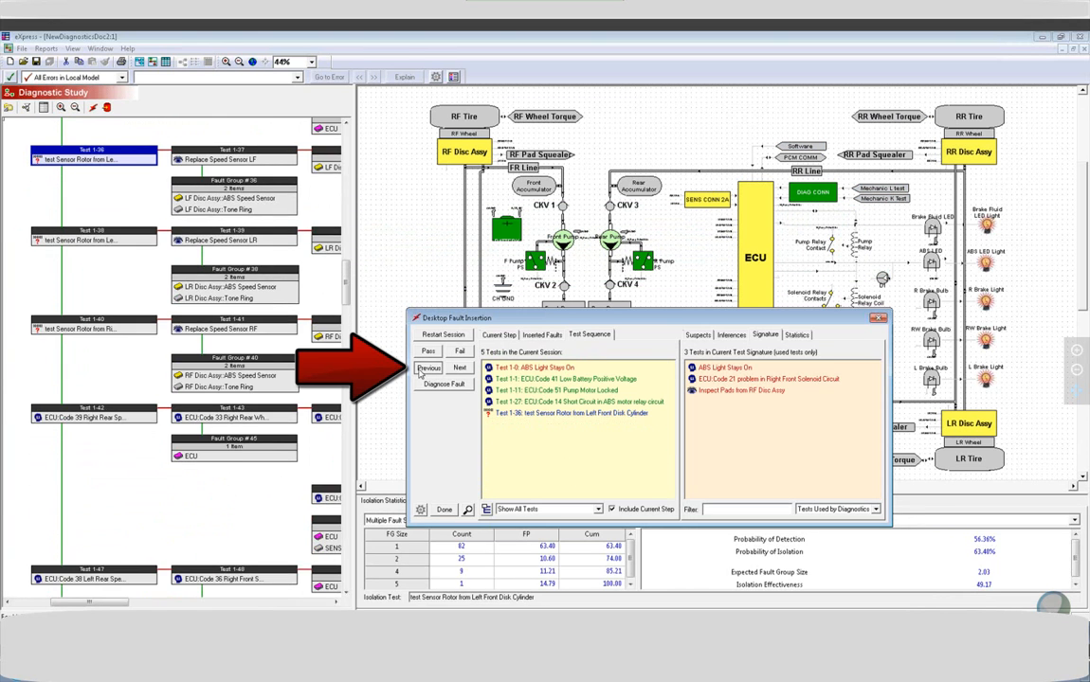
pyautogui.click(421, 369)
pyautogui.click(422, 370)
pyautogui.click(422, 370)
pyautogui.click(422, 369)
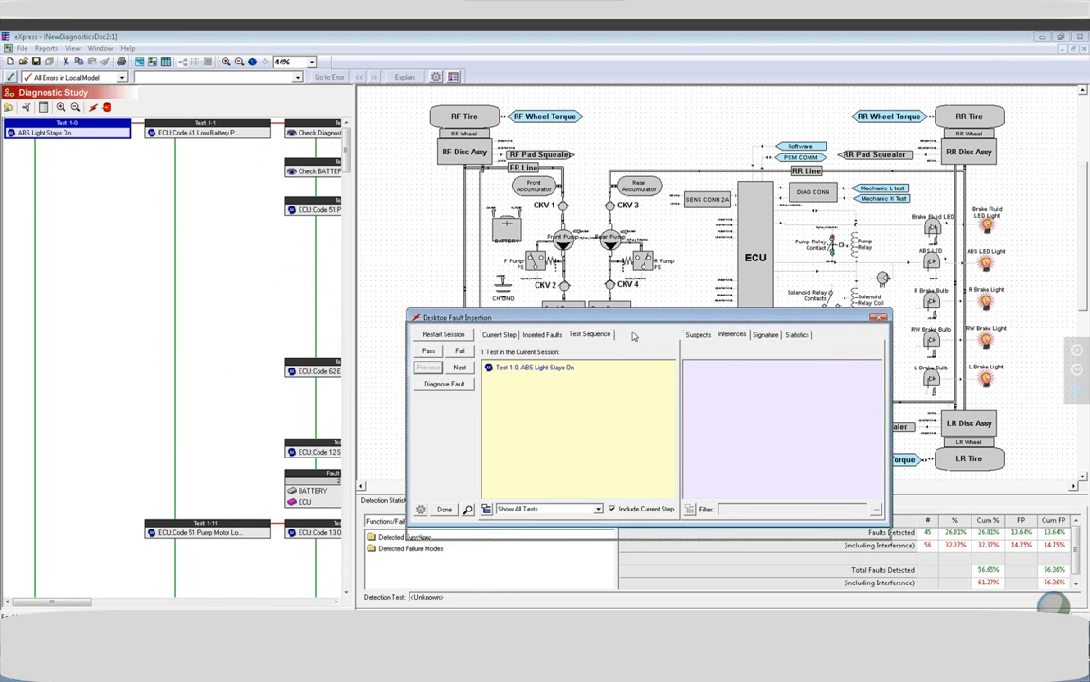
# Review the currently inserted faults and close the Desktop Fault Insertion window.
pyautogui.moveTo(635, 330); pyautogui.dragTo(632, 343)
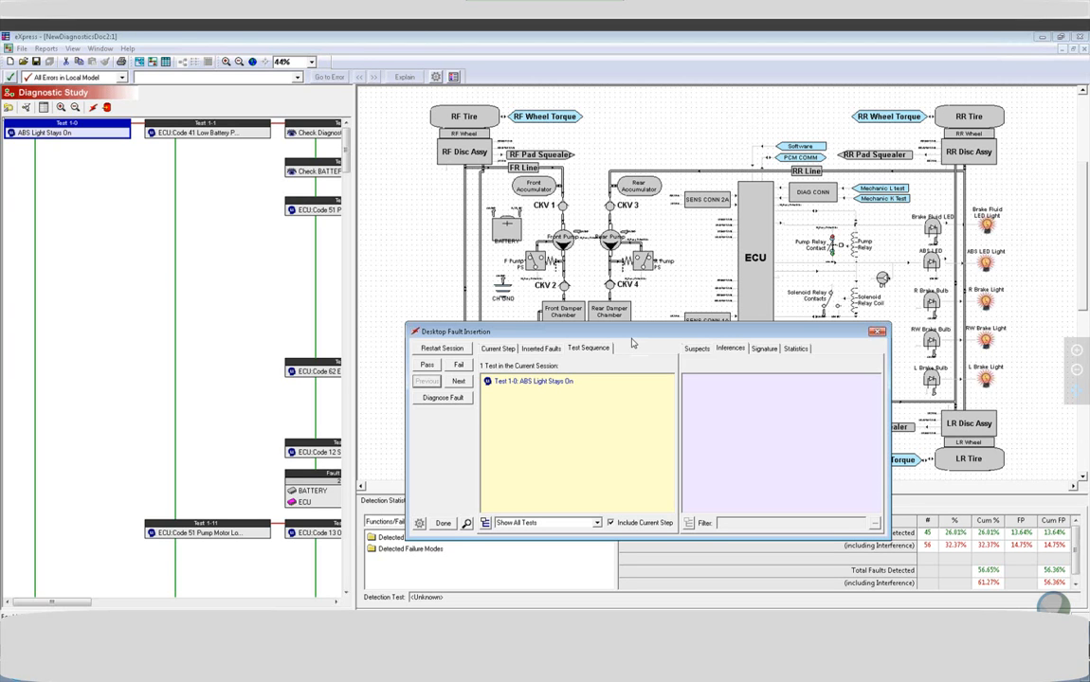
pyautogui.click(541, 347)
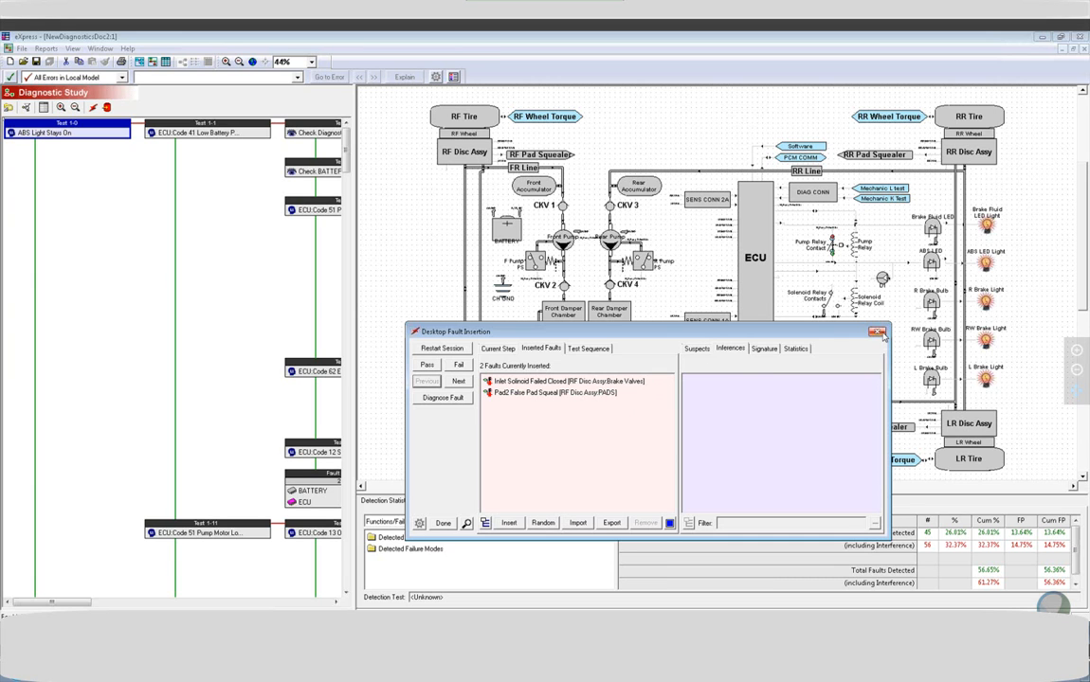
pyautogui.click(876, 332)
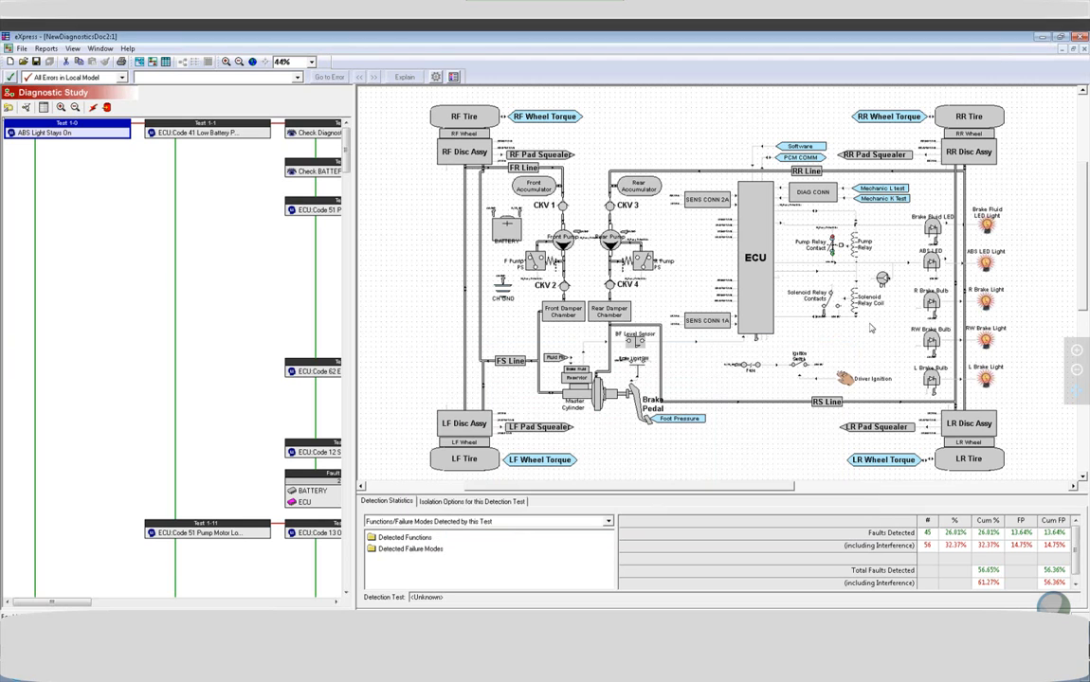
# Set up a Desktop Fault Insertion Report with 20 random root failure combinations, a new random seed, and the Fault Signature column.
pyautogui.click(47, 48)
pyautogui.moveTo(90, 108)
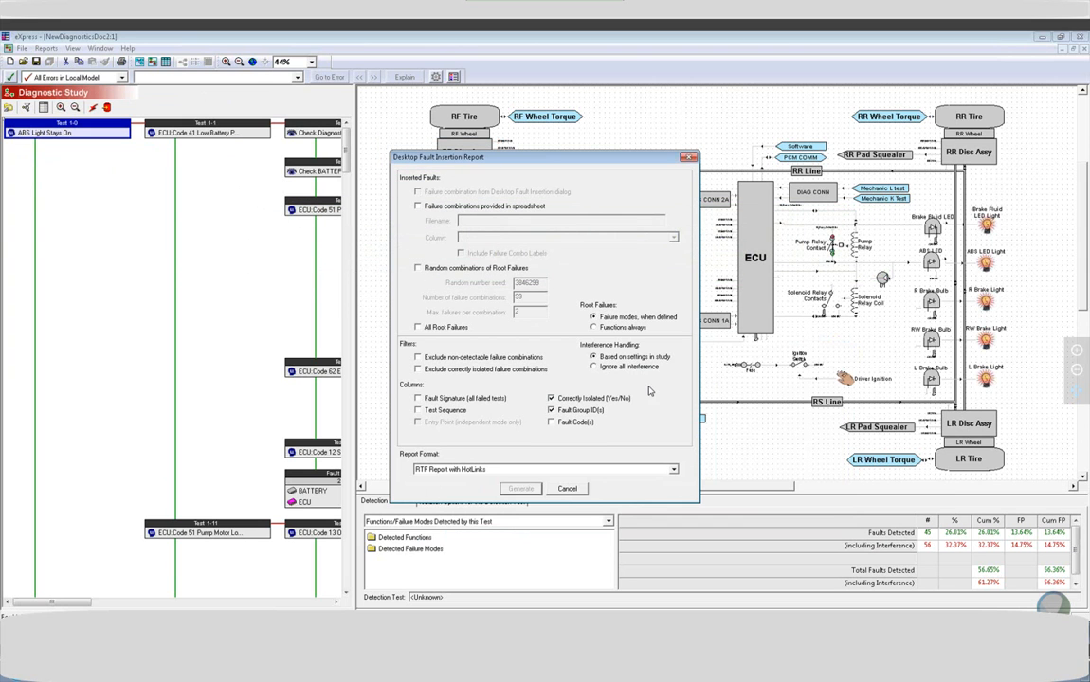
pyautogui.click(417, 269)
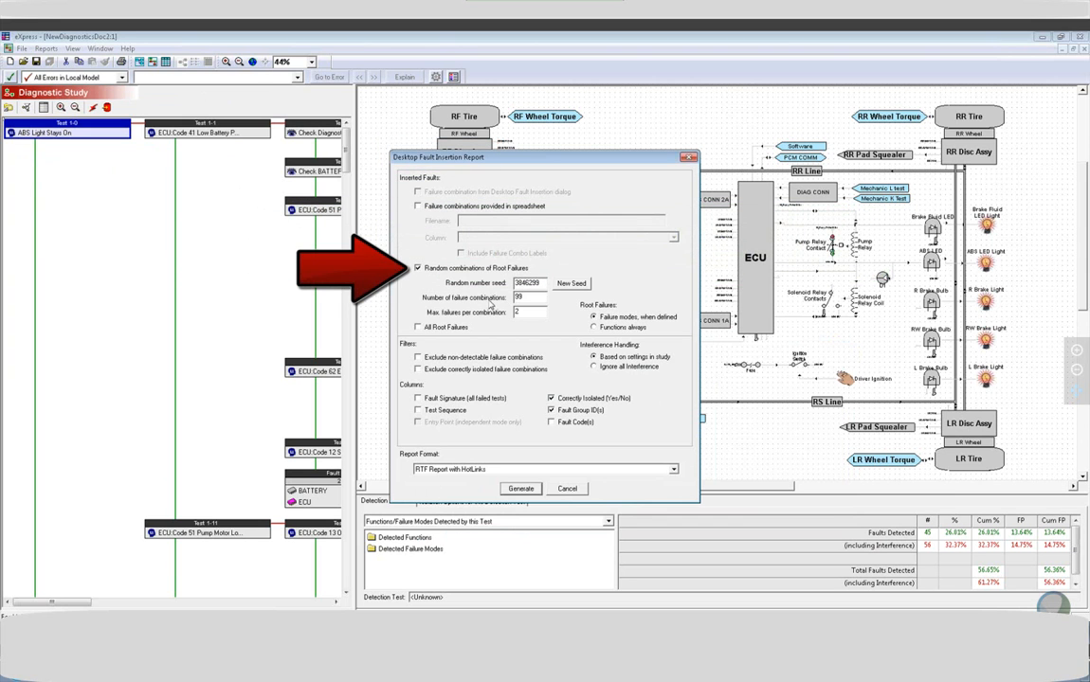
pyautogui.click(581, 285)
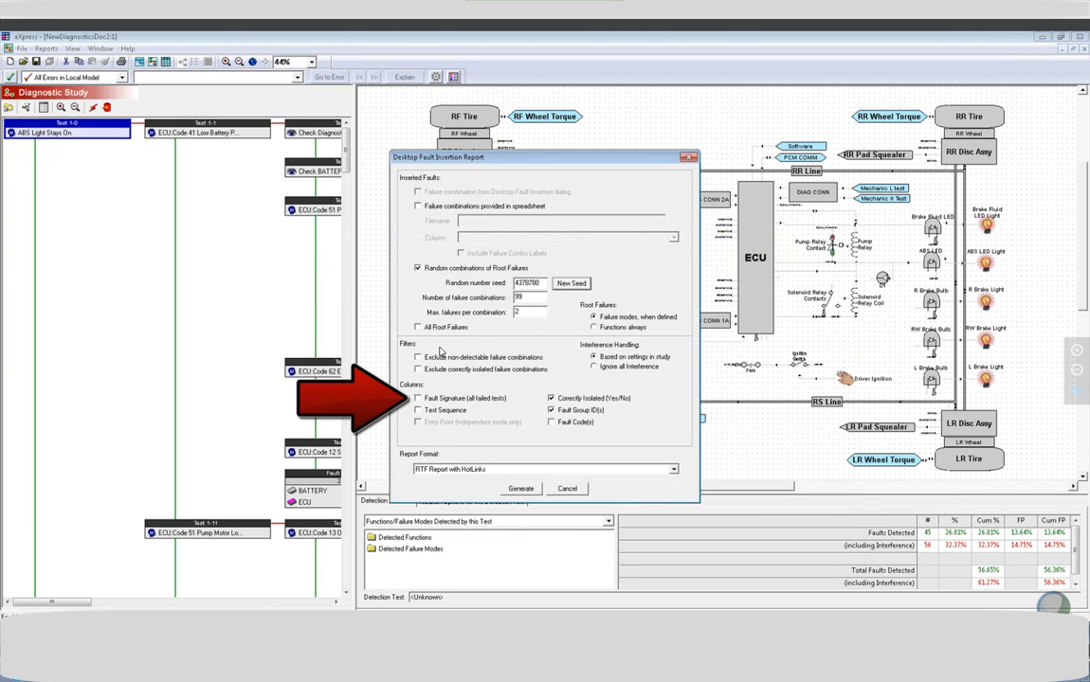
pyautogui.click(442, 399)
pyautogui.moveTo(540, 297); pyautogui.dragTo(343, 284)
pyautogui.write('20')
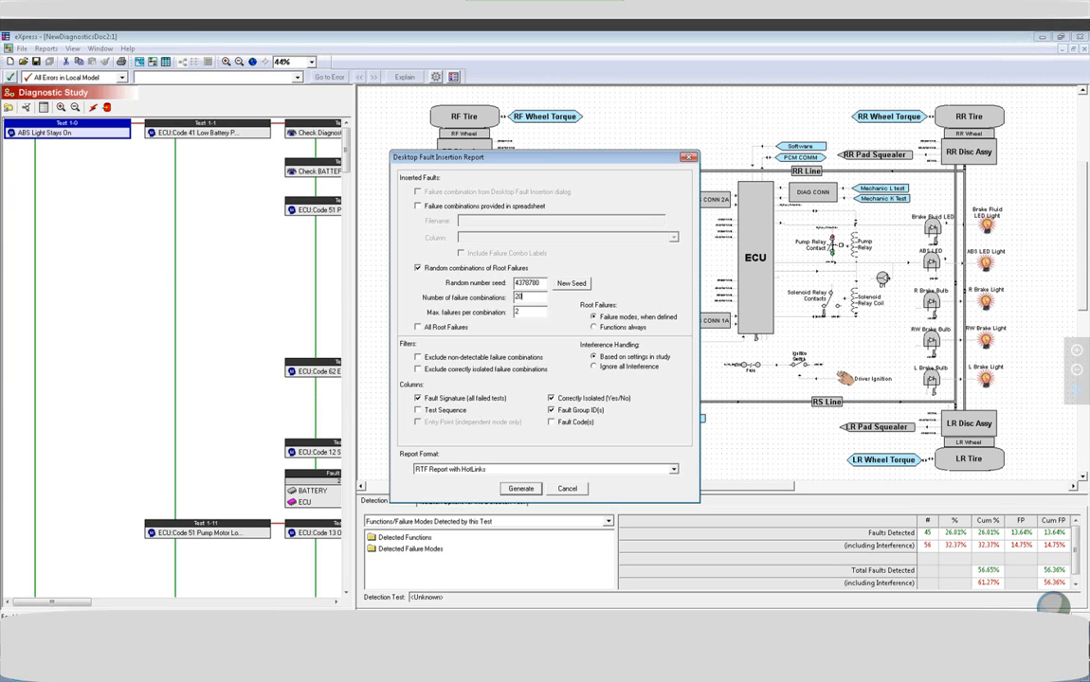
# Add the Test Sequence column, generate the report in Excel format, and close it after viewing.
pyautogui.click(417, 410)
pyautogui.click(470, 471)
pyautogui.click(498, 487)
pyautogui.click(519, 489)
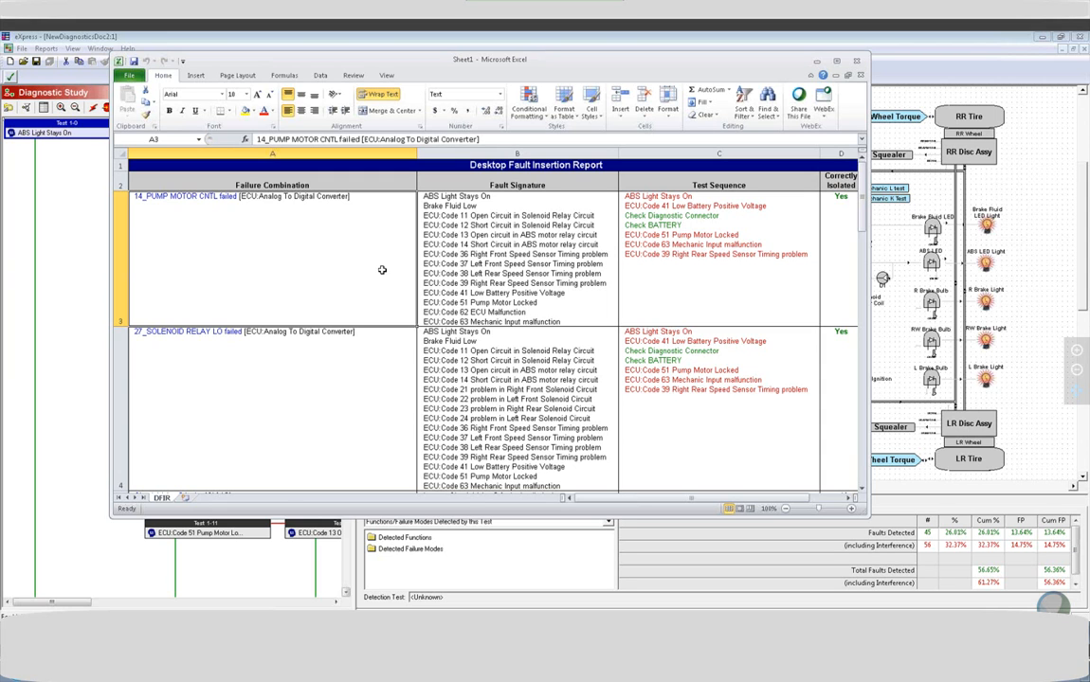
pyautogui.click(858, 62)
pyautogui.click(501, 310)
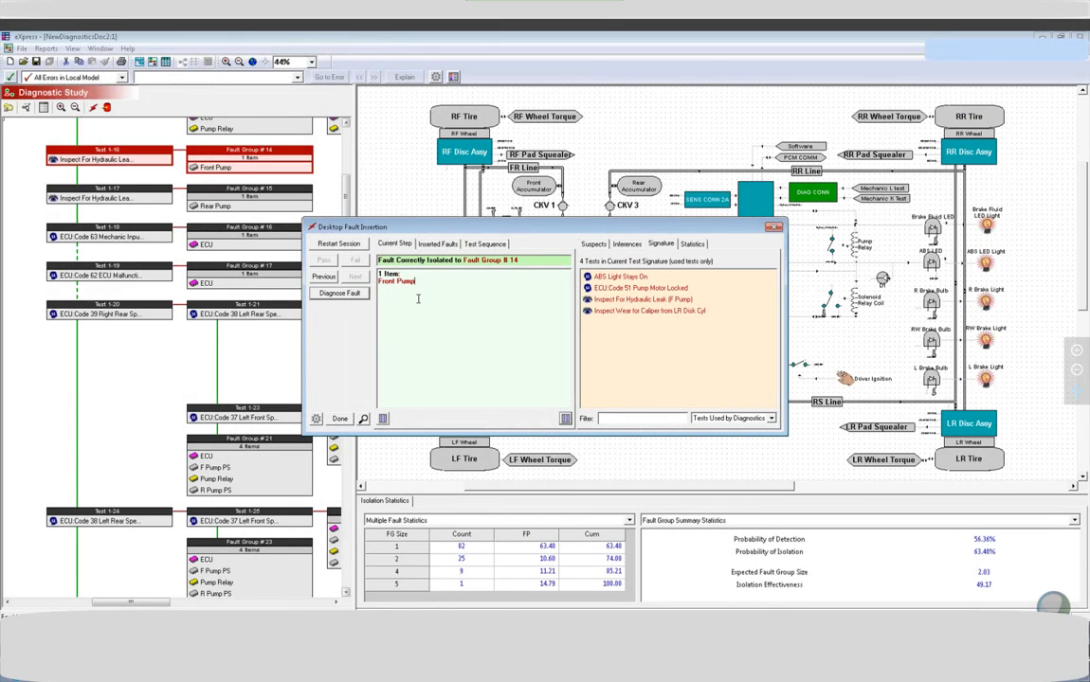
# Review the faults inserted on the LR caliper and Front Pump, and check the file dialog for exporting them.
pyautogui.click(434, 244)
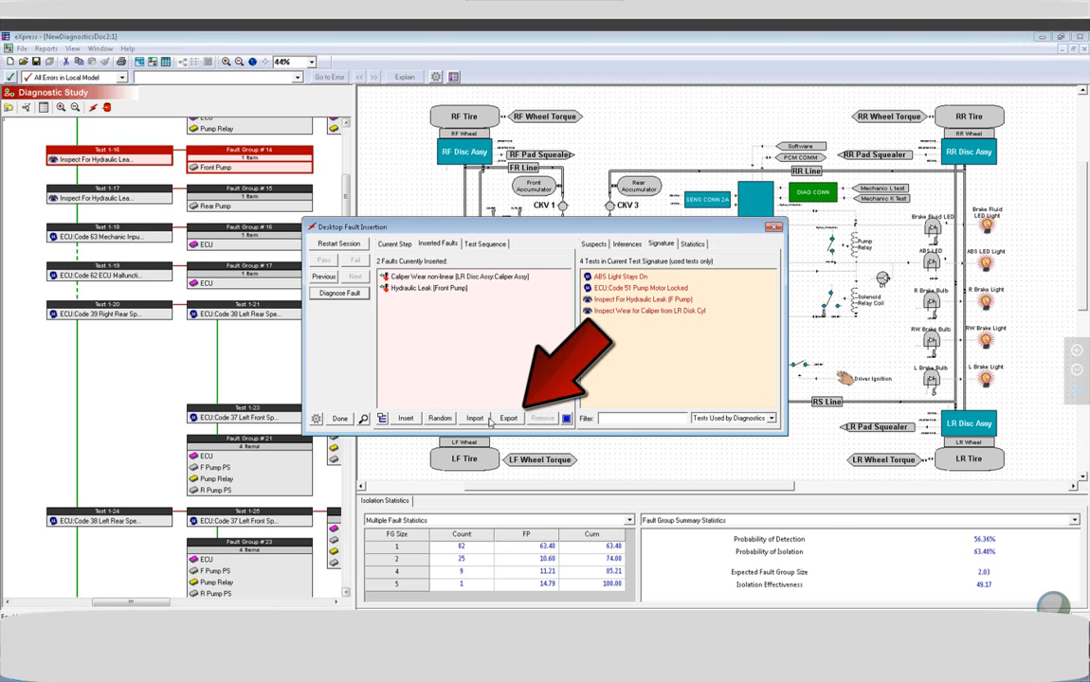
pyautogui.click(502, 419)
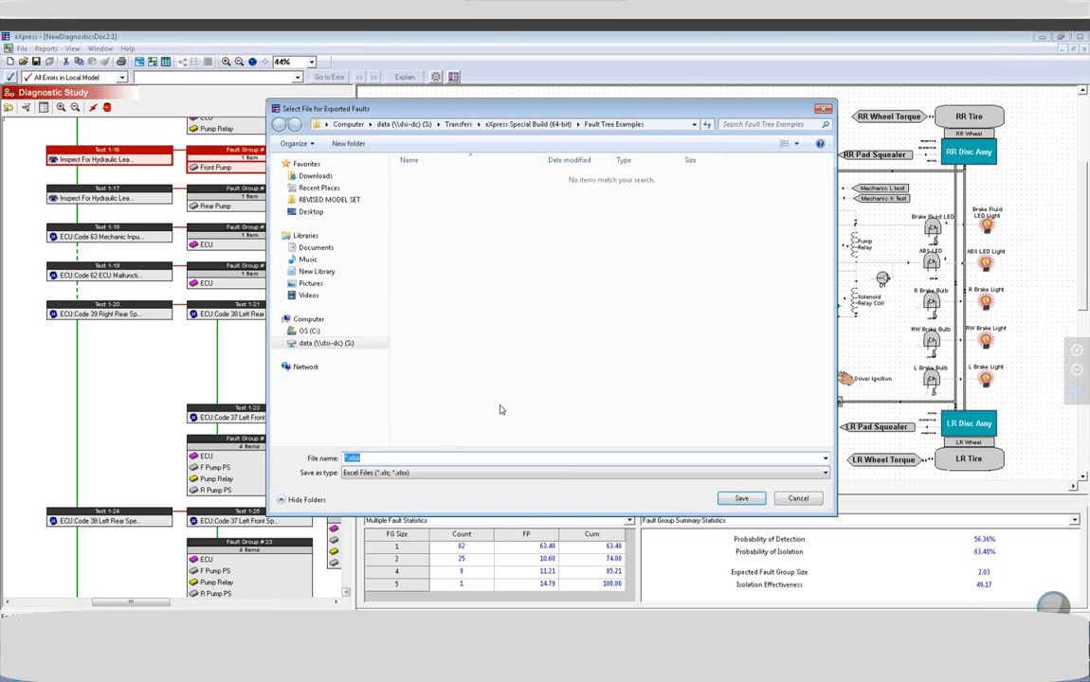
pyautogui.click(798, 499)
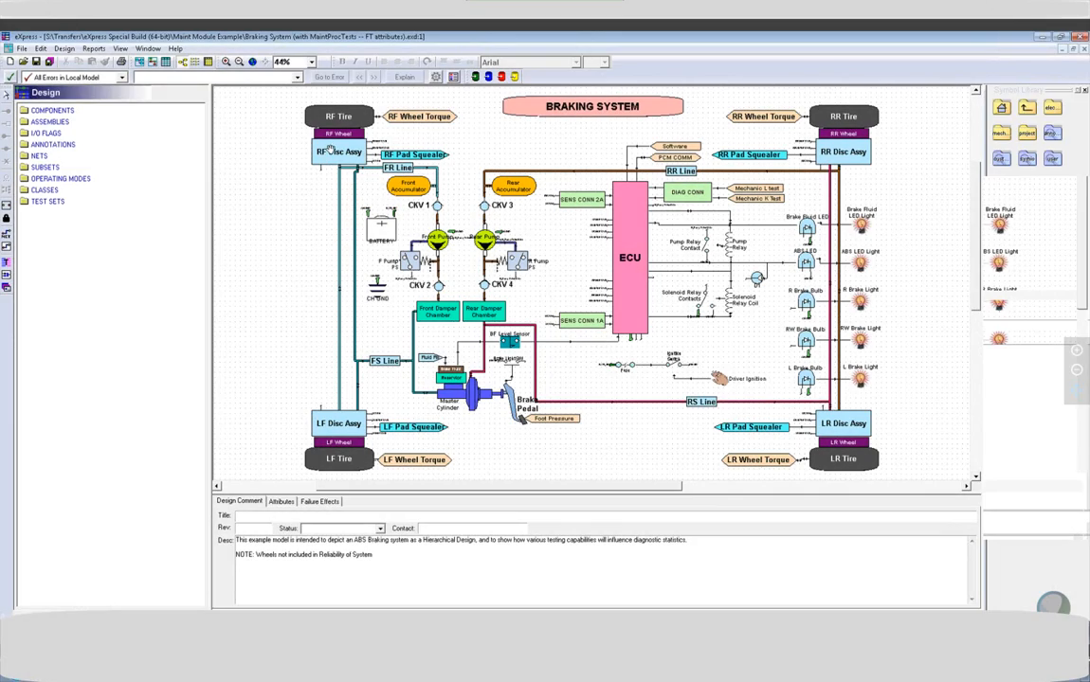
# Open the lower-level design linked to the RF Disc Assy in the braking system model.
pyautogui.click(328, 150)
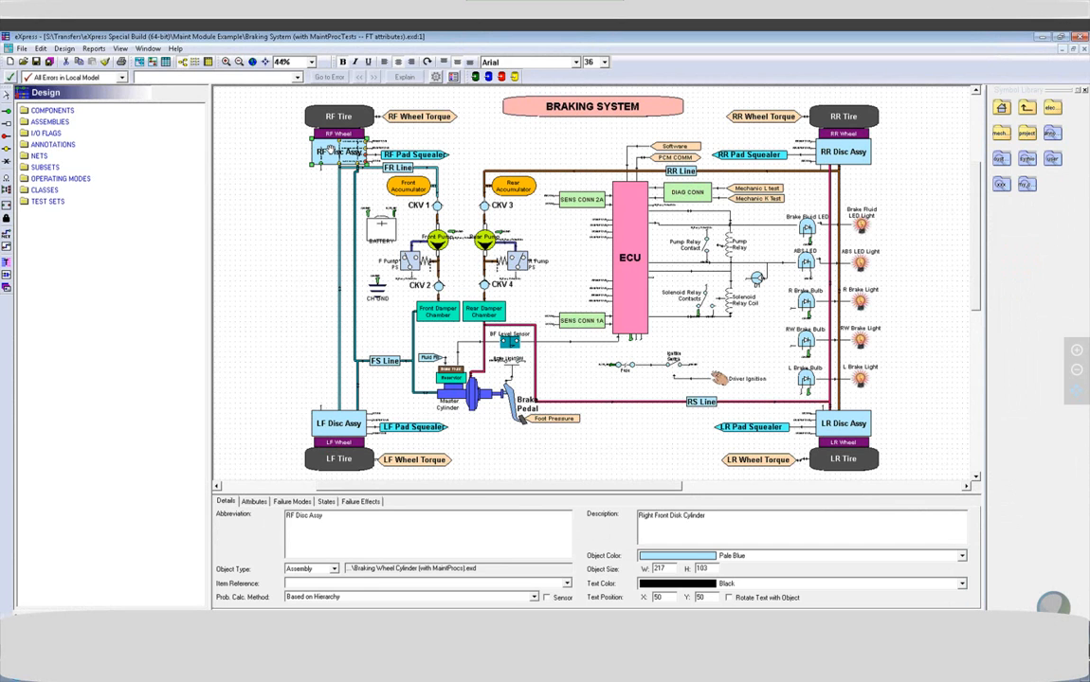
pyautogui.rightClick(331, 150)
pyautogui.moveTo(365, 156)
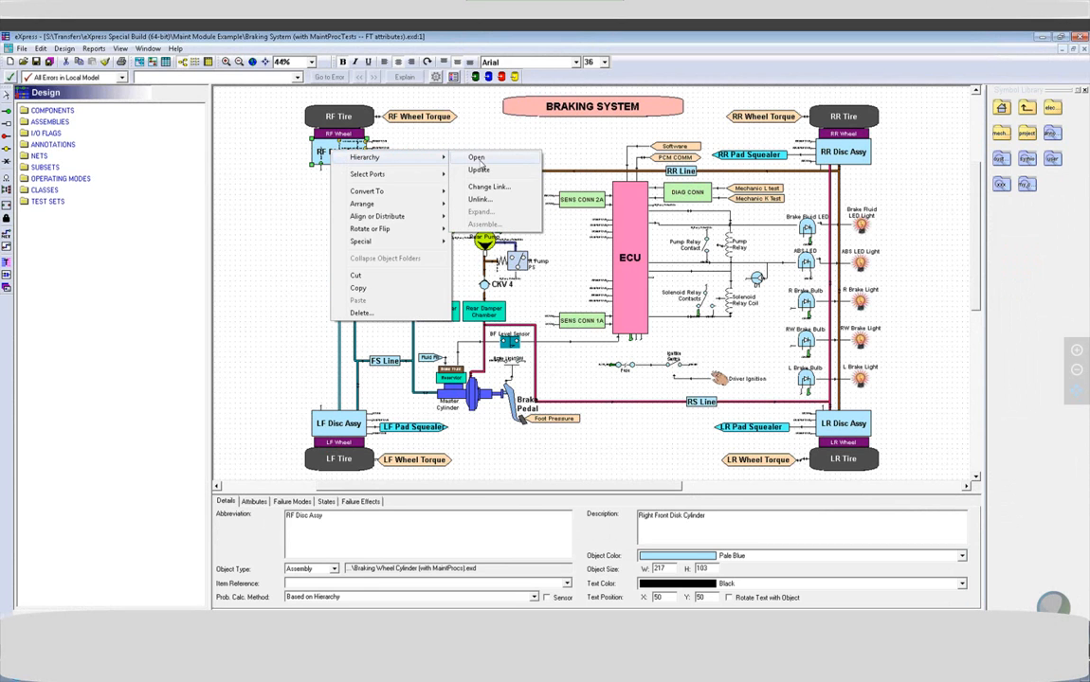
pyautogui.click(477, 158)
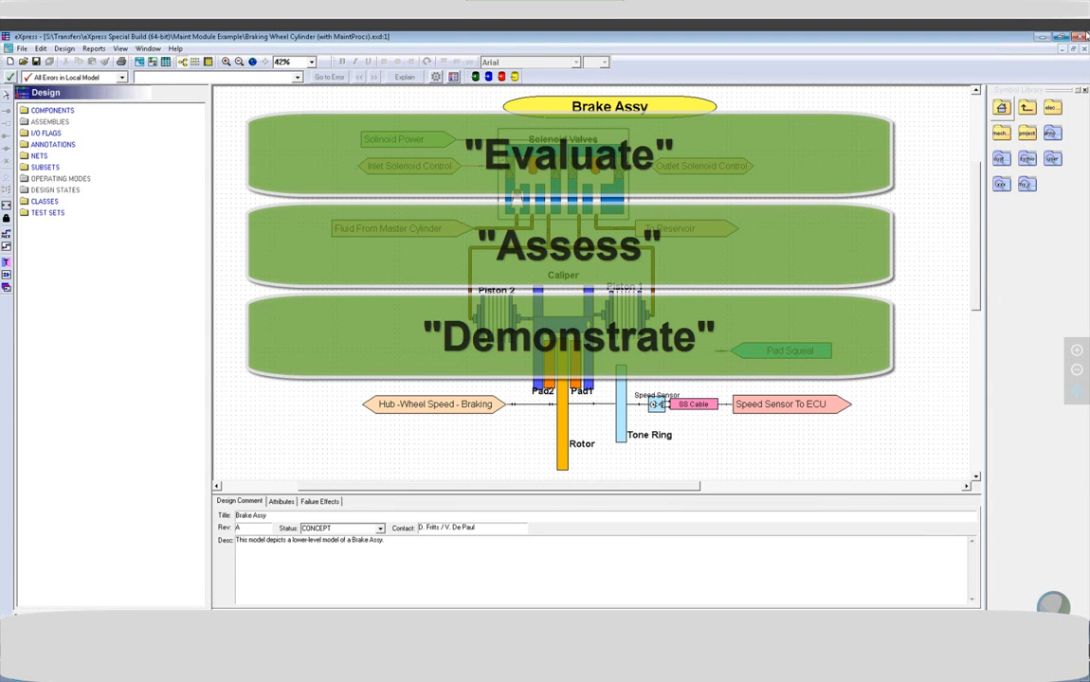
# Close the Brake Assy design without saving changes and return to the braking system model.
pyautogui.click(1080, 36)
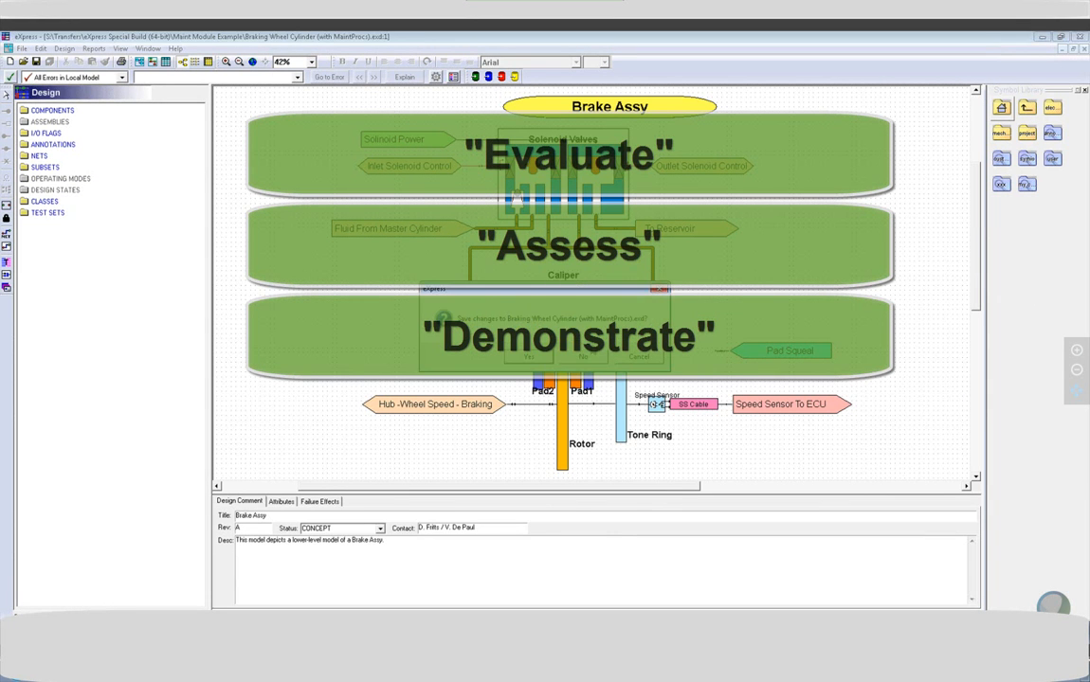
pyautogui.click(586, 356)
pyautogui.click(251, 201)
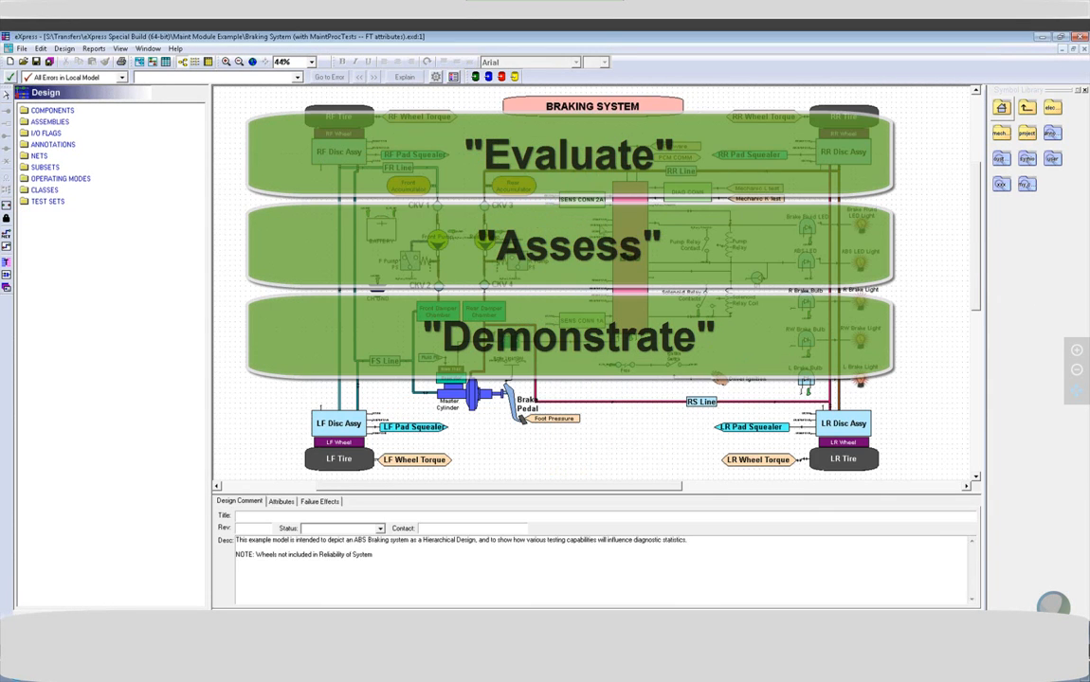
# Bring up the hierarchy commands for the ECU assembly in the braking system model.
pyautogui.rightClick(626, 223)
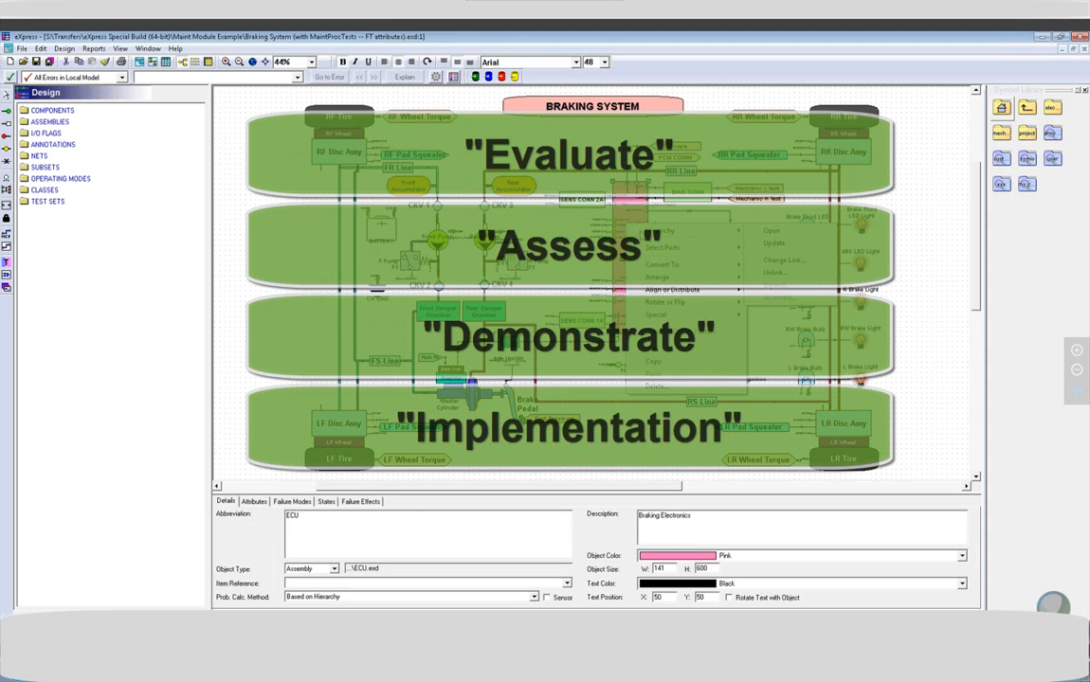